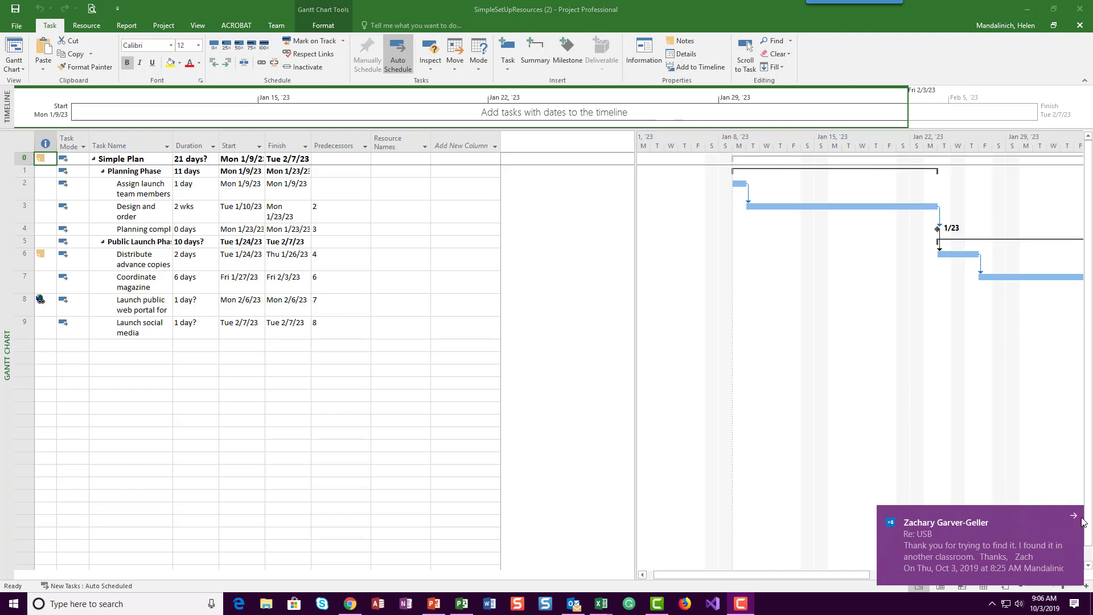
Step: Dismiss the mail notification and switch the project from the Gantt chart to the Resource Sheet view
{"action": "left_click", "coordinate": [1073, 516]}
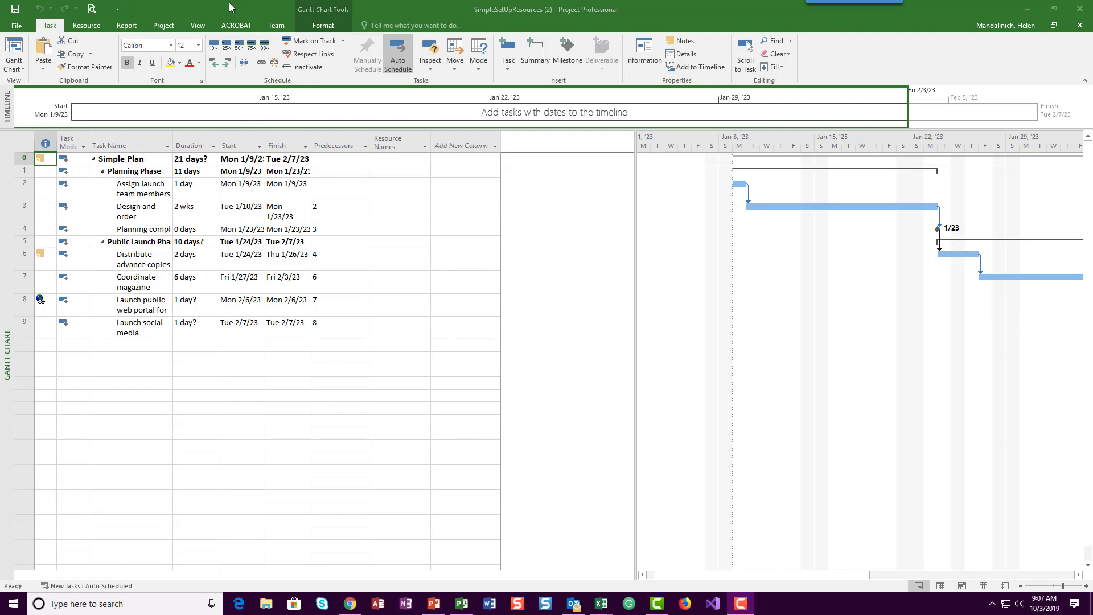
{"action": "left_click", "coordinate": [198, 26]}
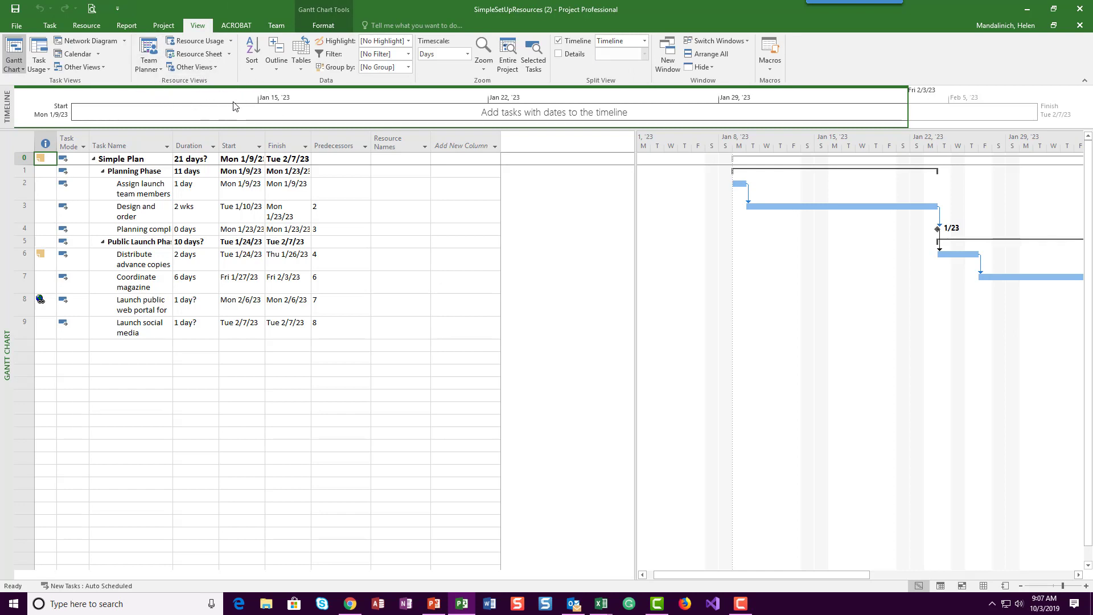
{"action": "left_click", "coordinate": [212, 55]}
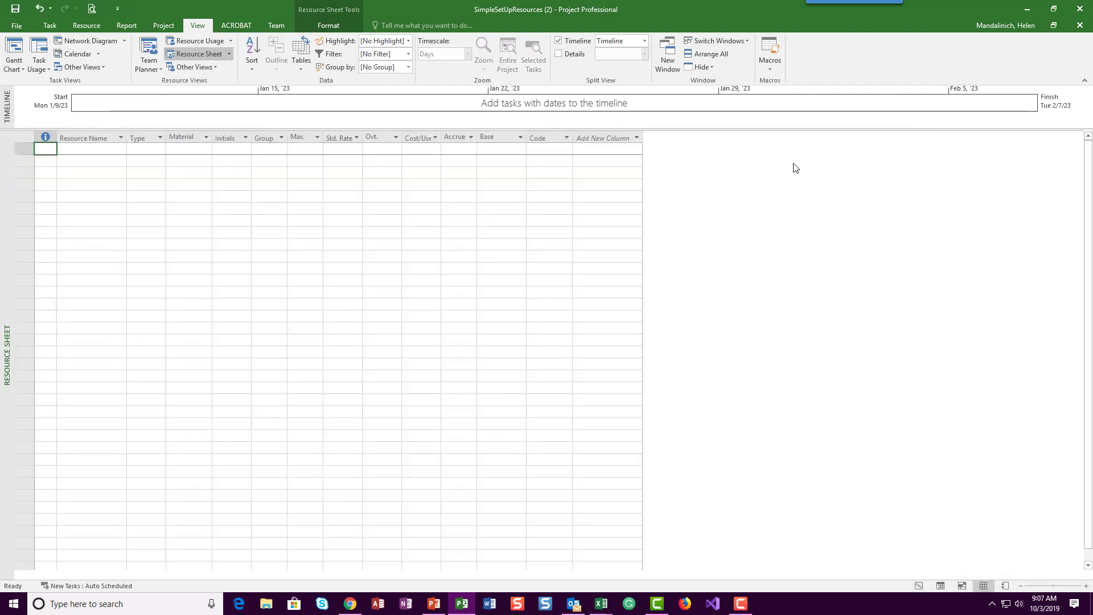
Step: Add the first two people as resources by entering their full names in rows 1 and 2 of the resource sheet
{"action": "left_click", "coordinate": [87, 148]}
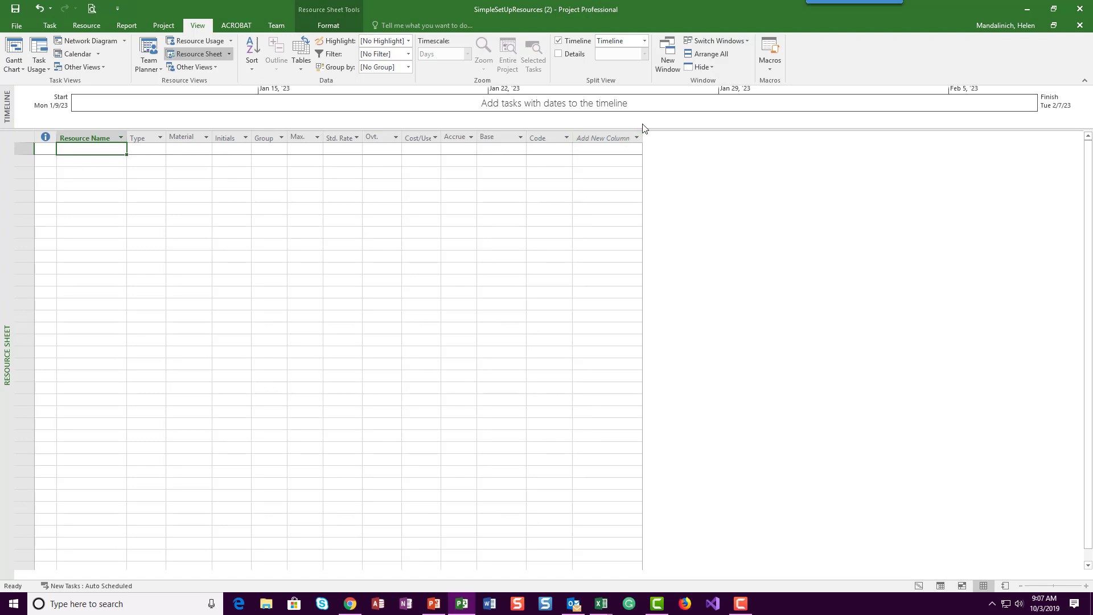
{"action": "type", "text": "Jun"}
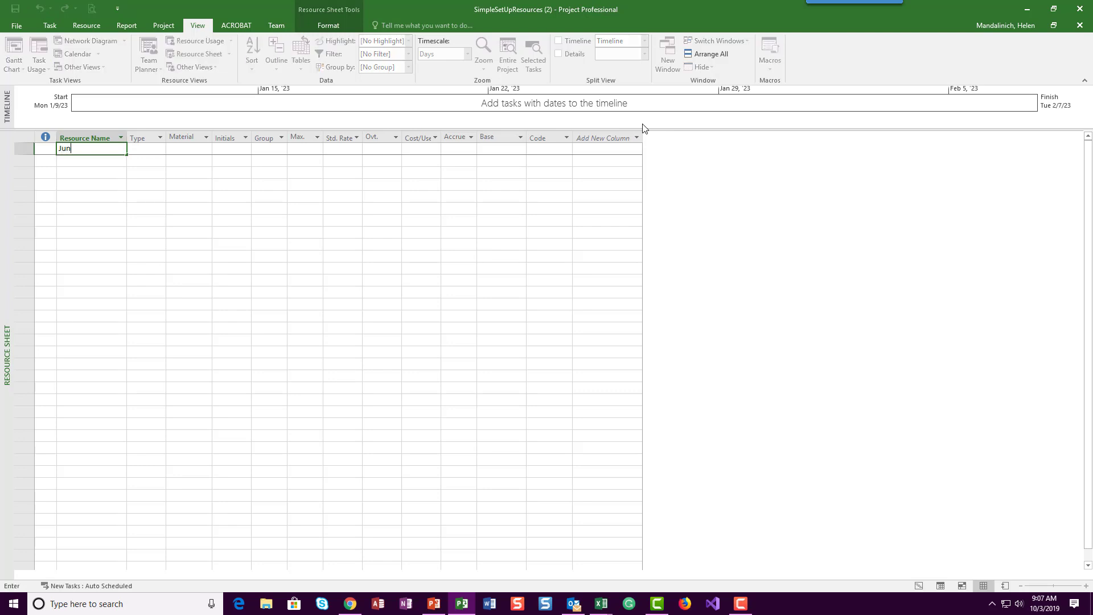
{"action": "type", "text": " Cao"}
{"action": "key", "text": "Return"}
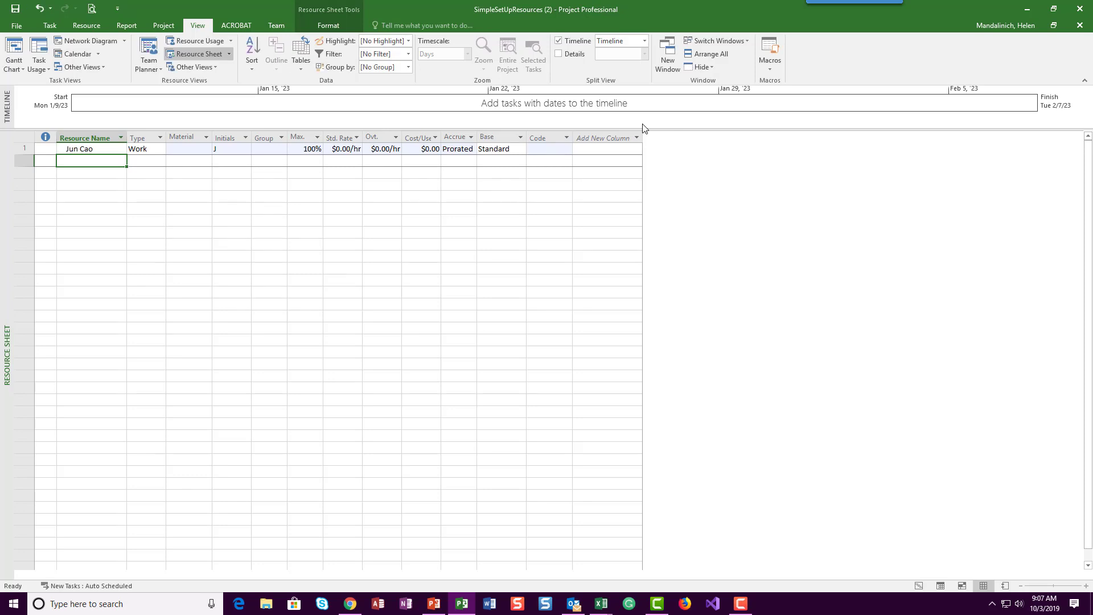
{"action": "type", "text": "Sharon Sala"}
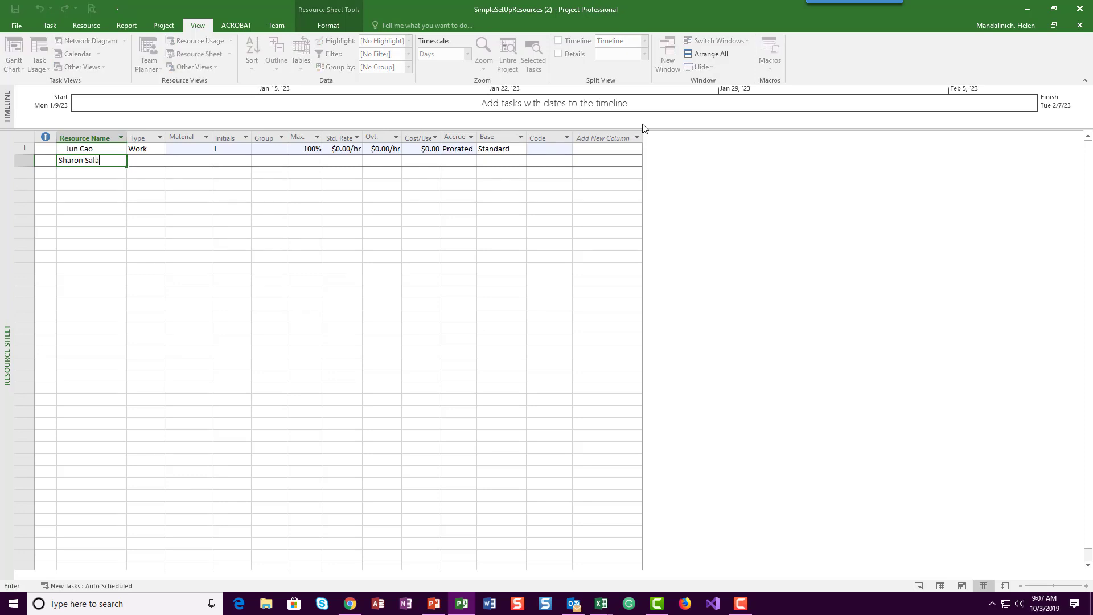
{"action": "type", "text": "lavar"}
{"action": "key", "text": "BackSpace"}
{"action": "key", "text": "BackSpace"}
{"action": "key", "text": "BackSpace"}
{"action": "key", "text": "BackSpace"}
{"action": "key", "text": "BackSpace"}
{"action": "key", "text": "BackSpace"}
{"action": "key", "text": "BackSpace"}
{"action": "type", "text": "lavaria"}
{"action": "key", "text": "Return"}
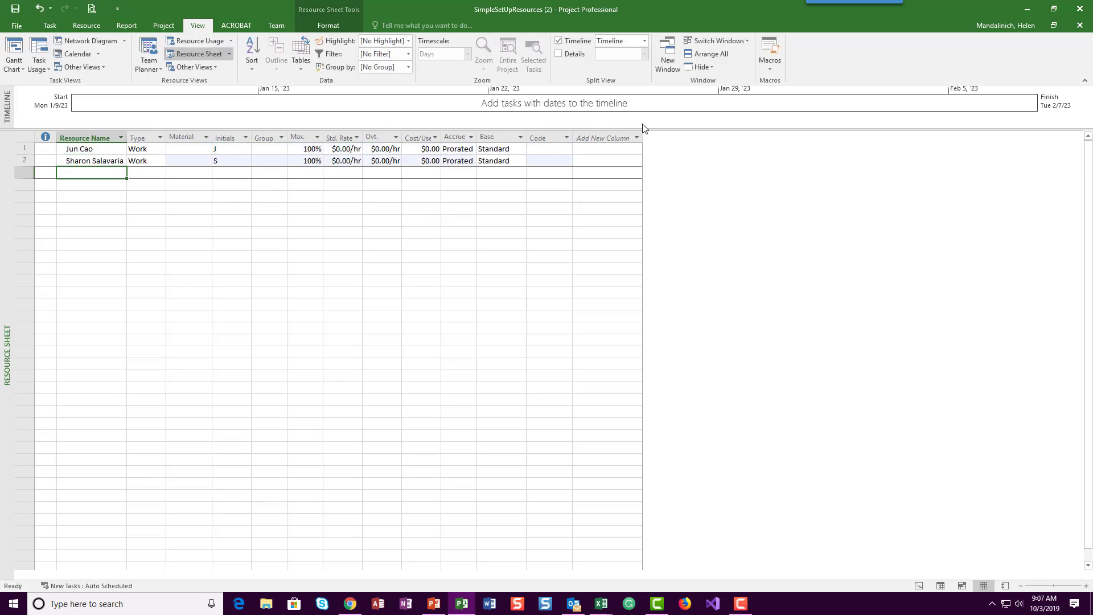
Step: Add three more people as resources by entering their full names in rows 3 to 5
{"action": "type", "text": "Toby Nic"}
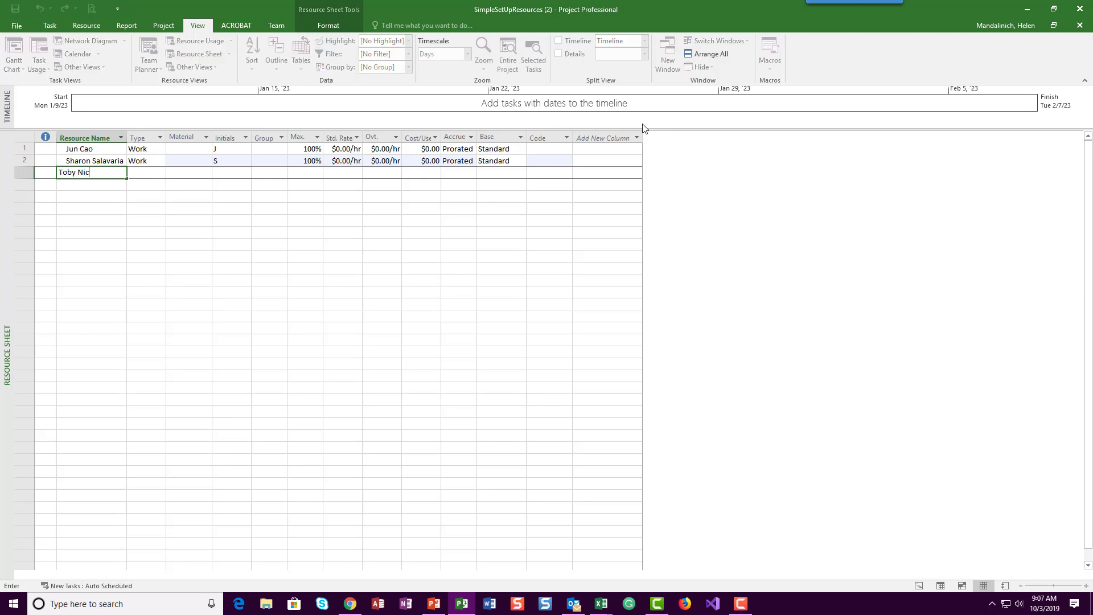
{"action": "type", "text": "on"}
{"action": "key", "text": "Return"}
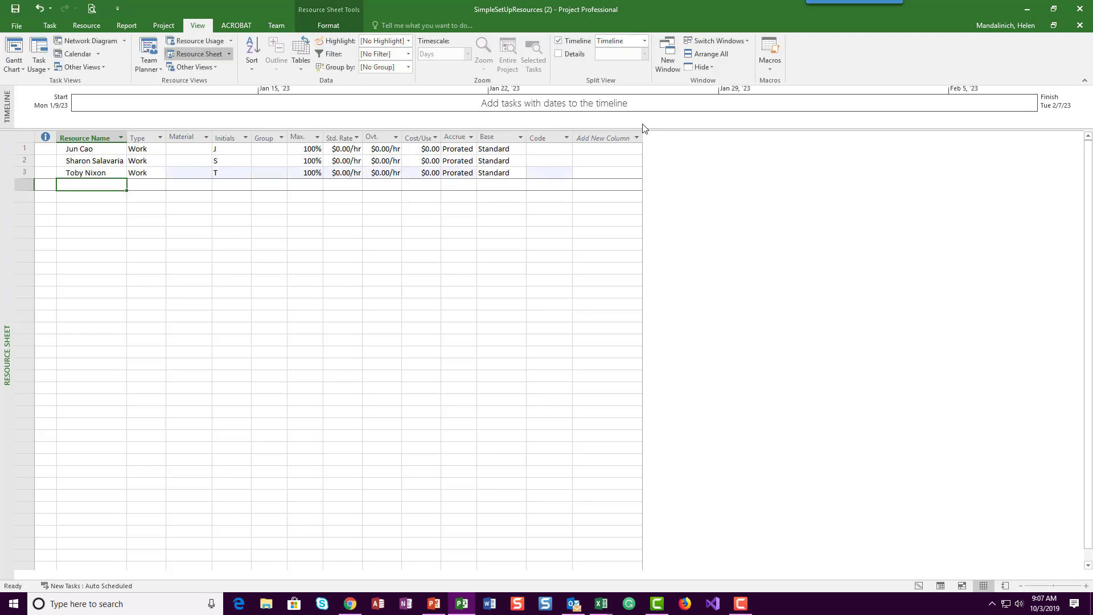
{"action": "type", "text": "Toni Poe"}
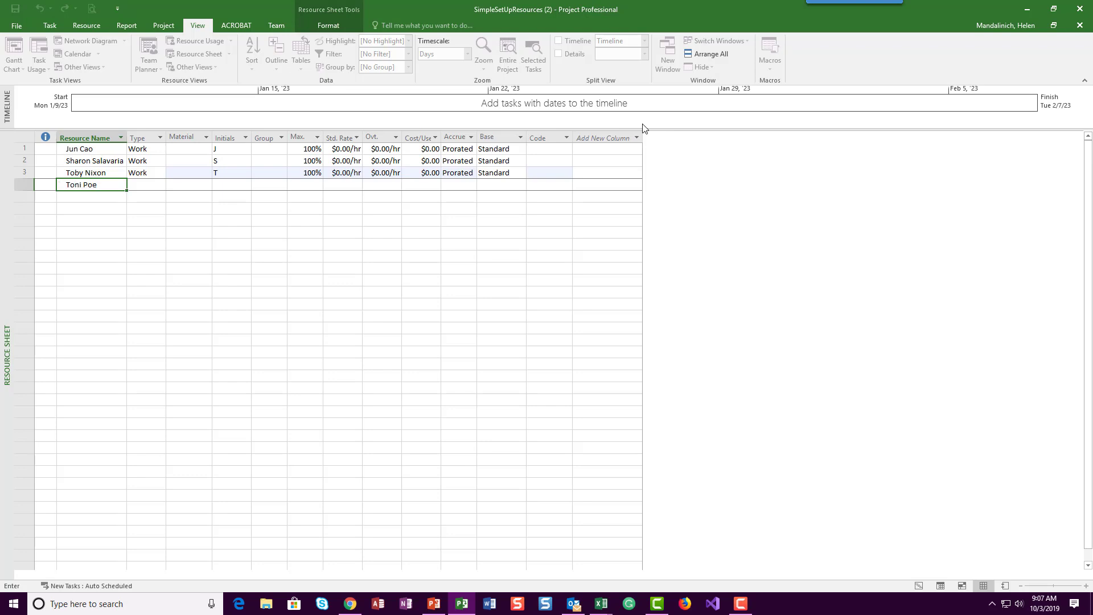
{"action": "key", "text": "Return"}
{"action": "type", "text": "Zac W"}
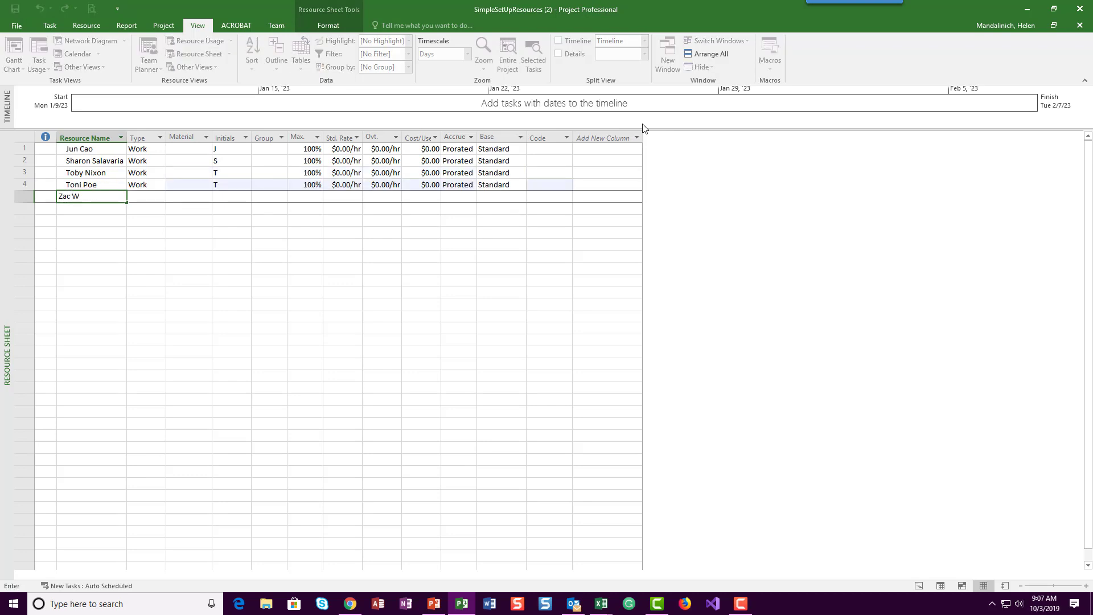
{"action": "type", "text": "oodall"}
{"action": "key", "text": "Return"}
Step: Add a group resource named Copyeditors in row 6 of the resource sheet
{"action": "type", "text": "Copy"}
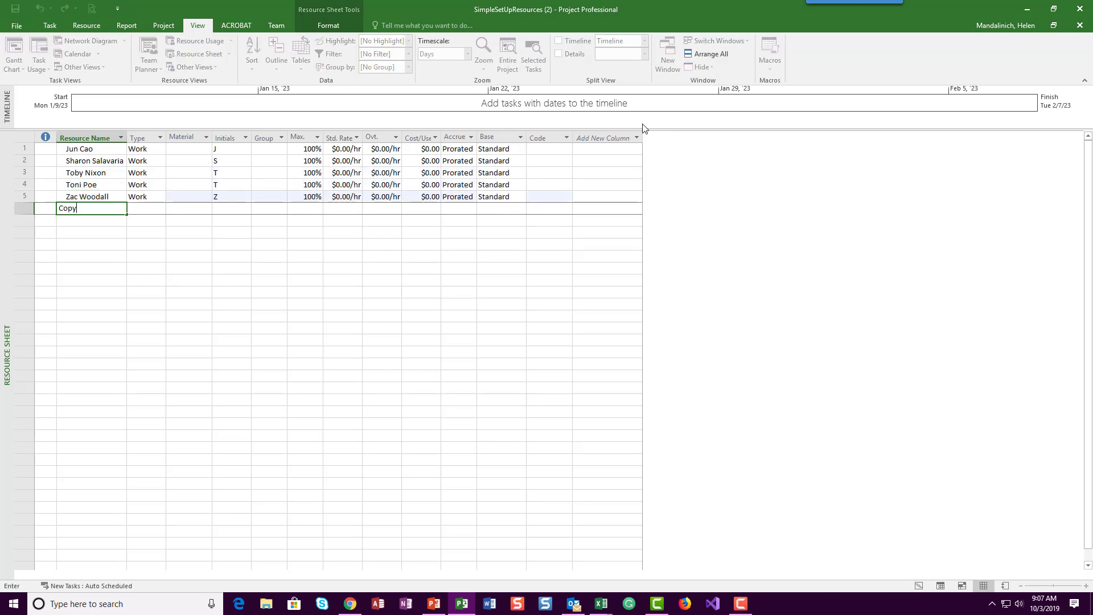
{"action": "type", "text": "Editors"}
{"action": "key", "text": "Return"}
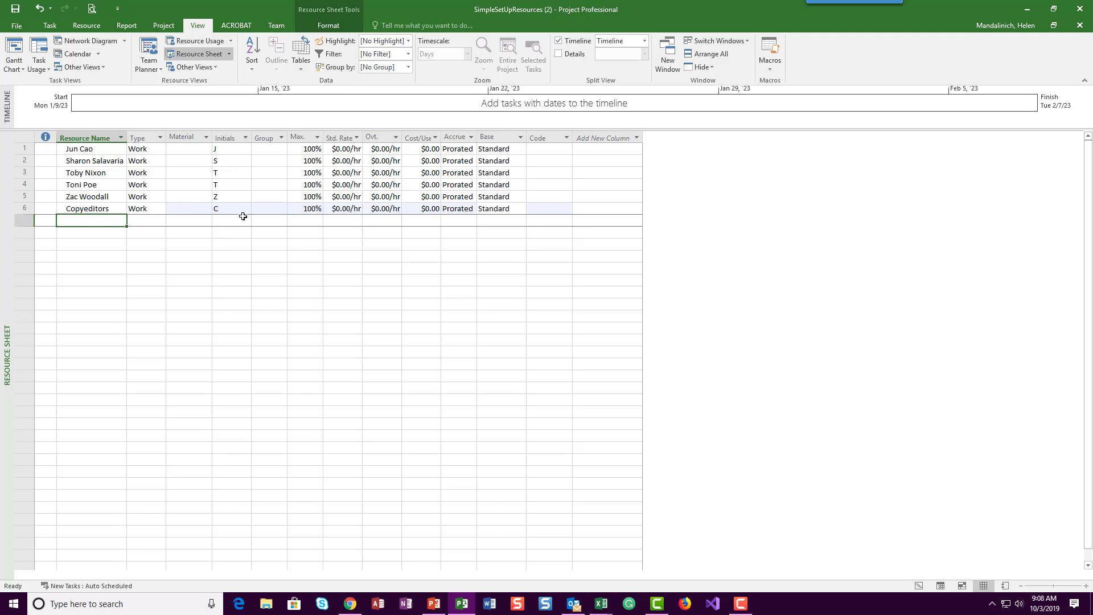
Step: Set the maximum units of the Copyeditors resource to 400%
{"action": "left_click", "coordinate": [314, 210]}
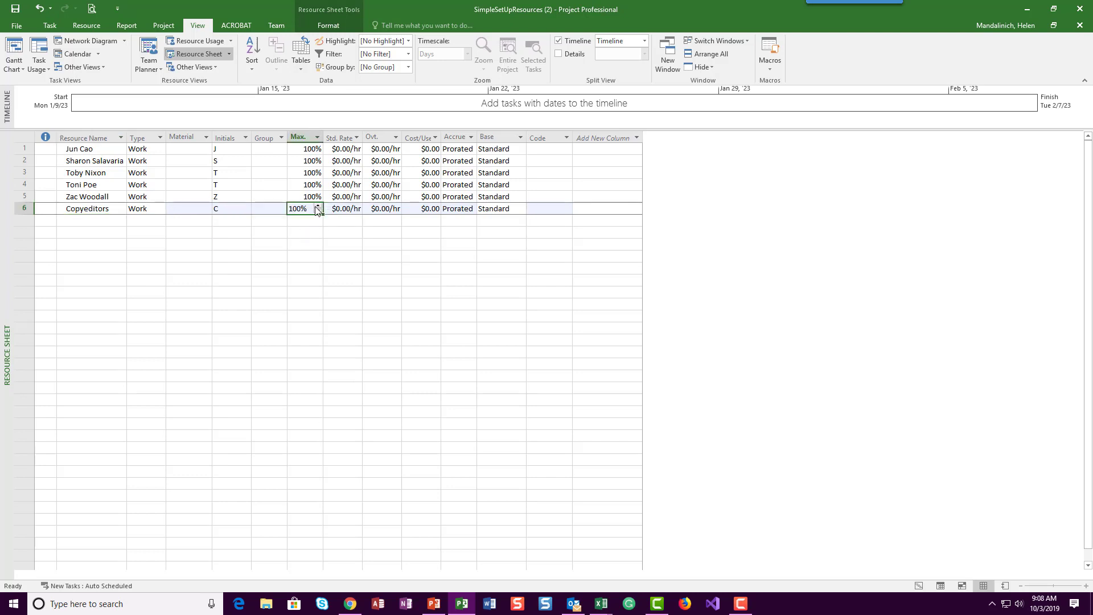
{"action": "left_click", "coordinate": [318, 207]}
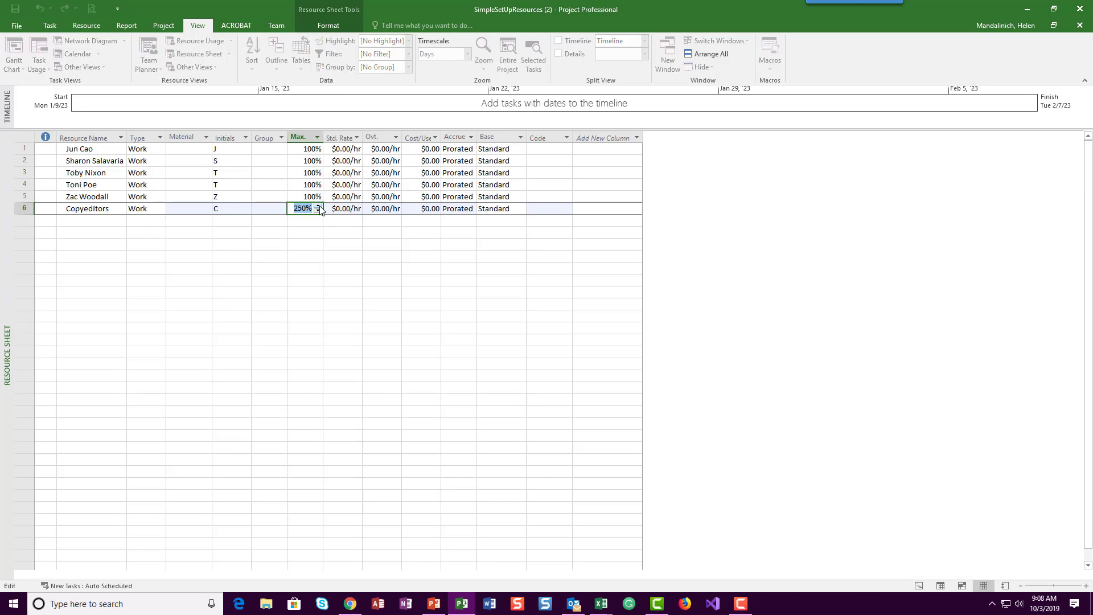
{"action": "left_click", "coordinate": [318, 207]}
{"action": "left_click", "coordinate": [319, 207]}
Step: Set the maximum units of the resource in row 2 to 50%
{"action": "left_click", "coordinate": [314, 160]}
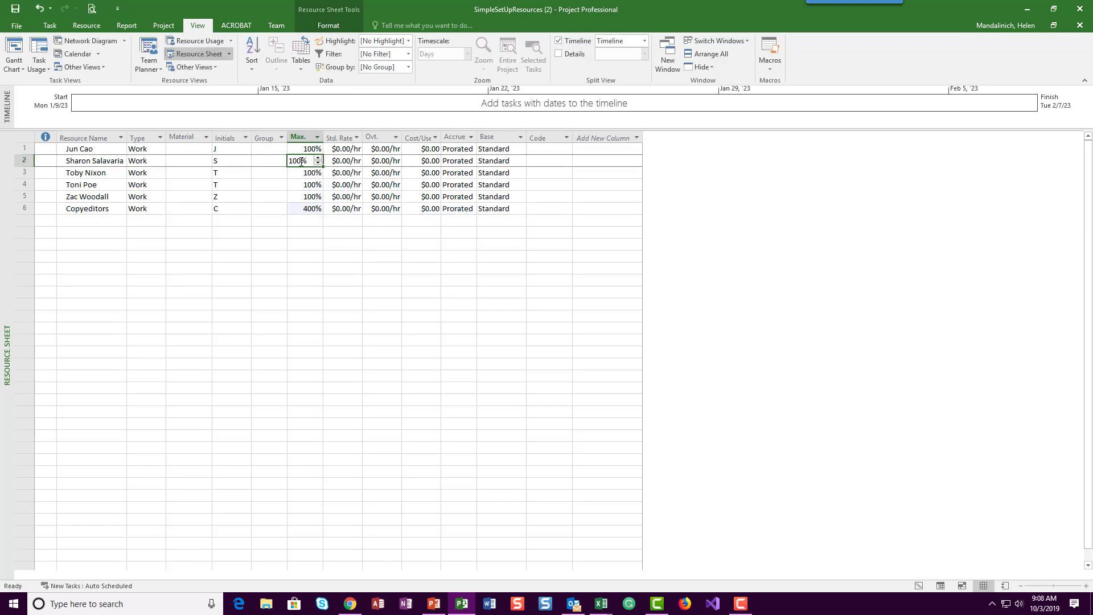
{"action": "left_click", "coordinate": [318, 163]}
{"action": "left_click", "coordinate": [318, 163]}
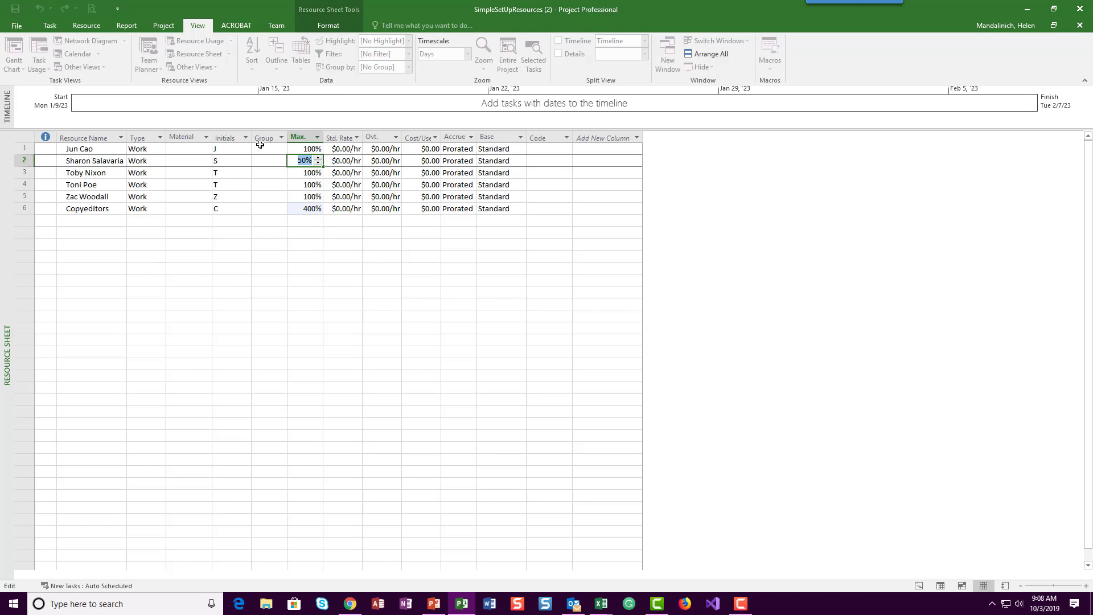
Step: Set the standard rate of the resource in row 1 to 42/hr
{"action": "left_click", "coordinate": [353, 148]}
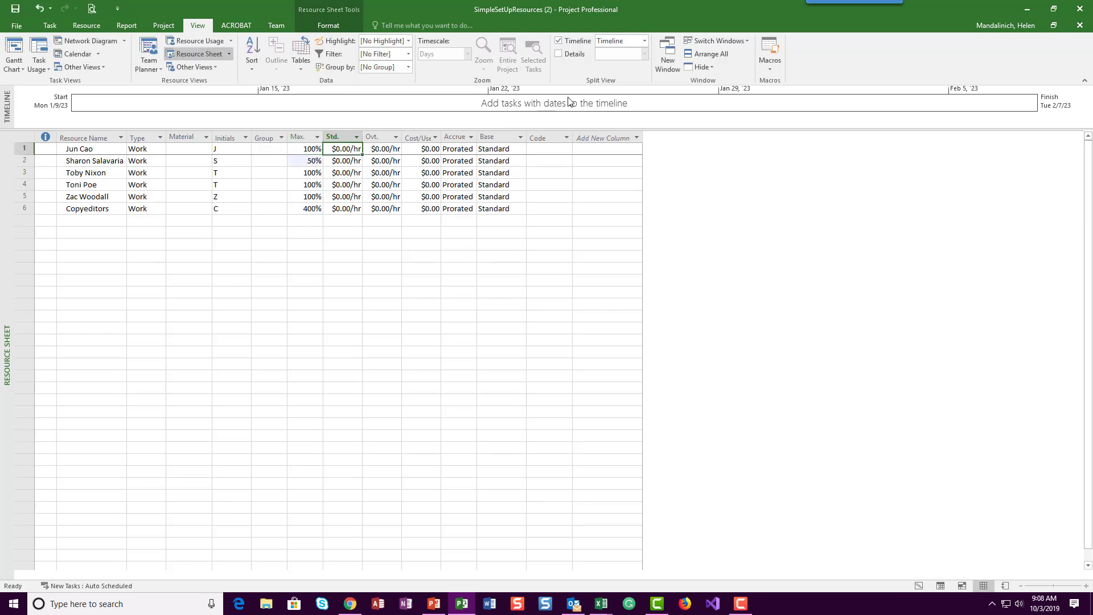
{"action": "type", "text": "42"}
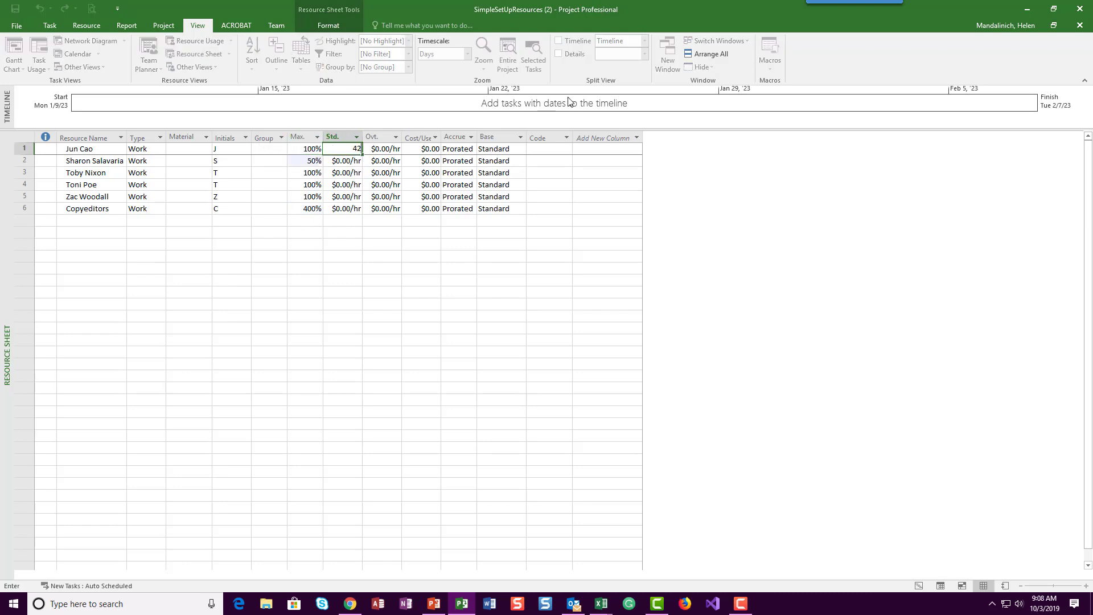
{"action": "type", "text": "/hr"}
{"action": "key", "text": "Return"}
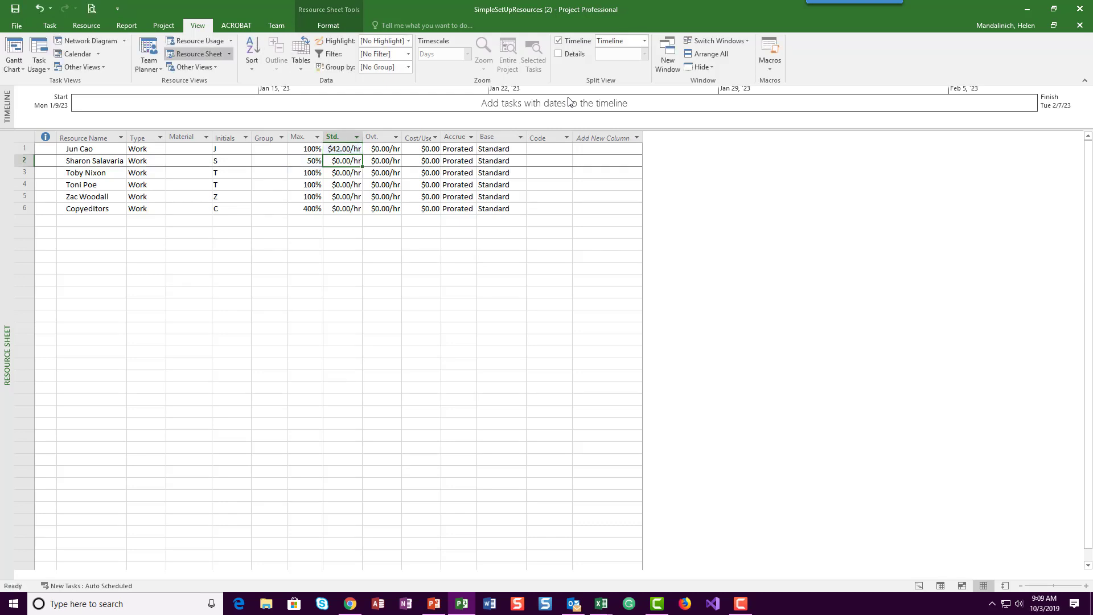
Step: Set the standard rate of the row 2 resource to 1100/wk and widen the Std. Rate column to fit its contents
{"action": "type", "text": "1"}
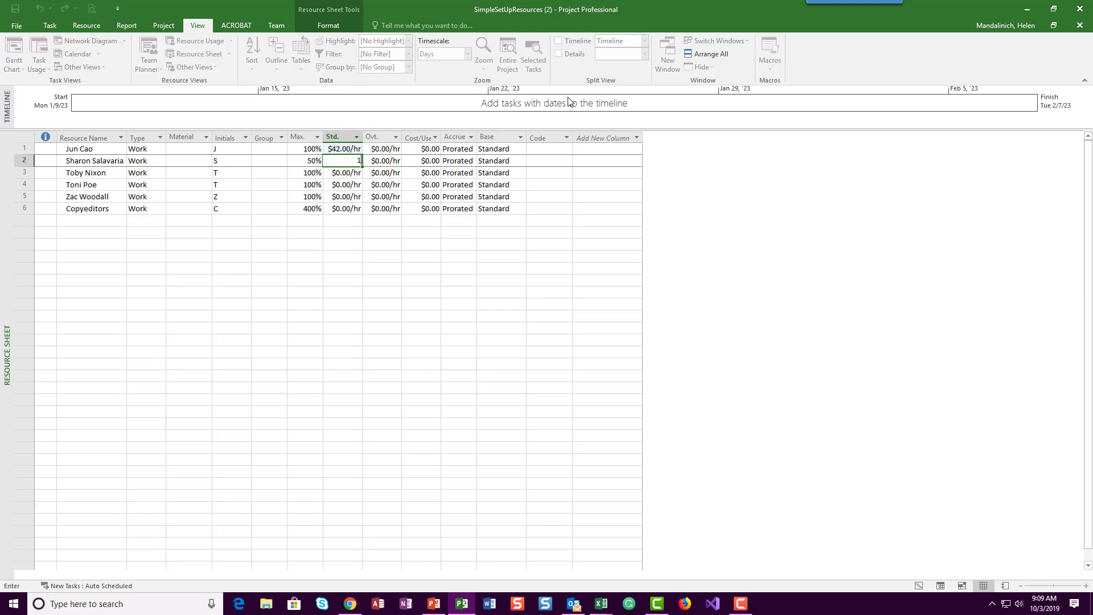
{"action": "type", "text": "100/wk"}
{"action": "key", "text": "Return"}
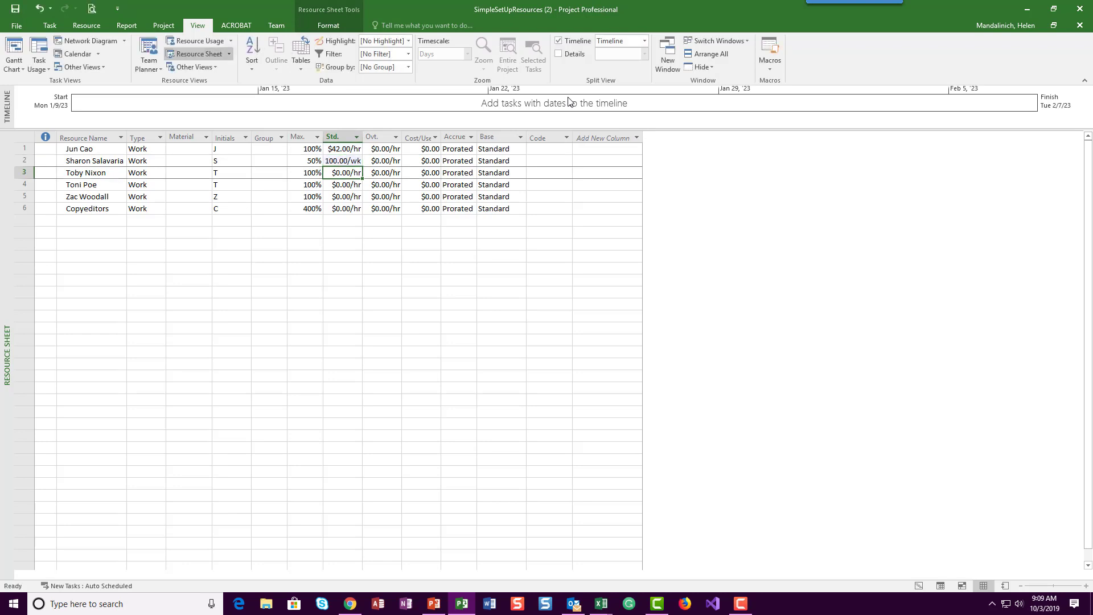
{"action": "double_click", "coordinate": [362, 134]}
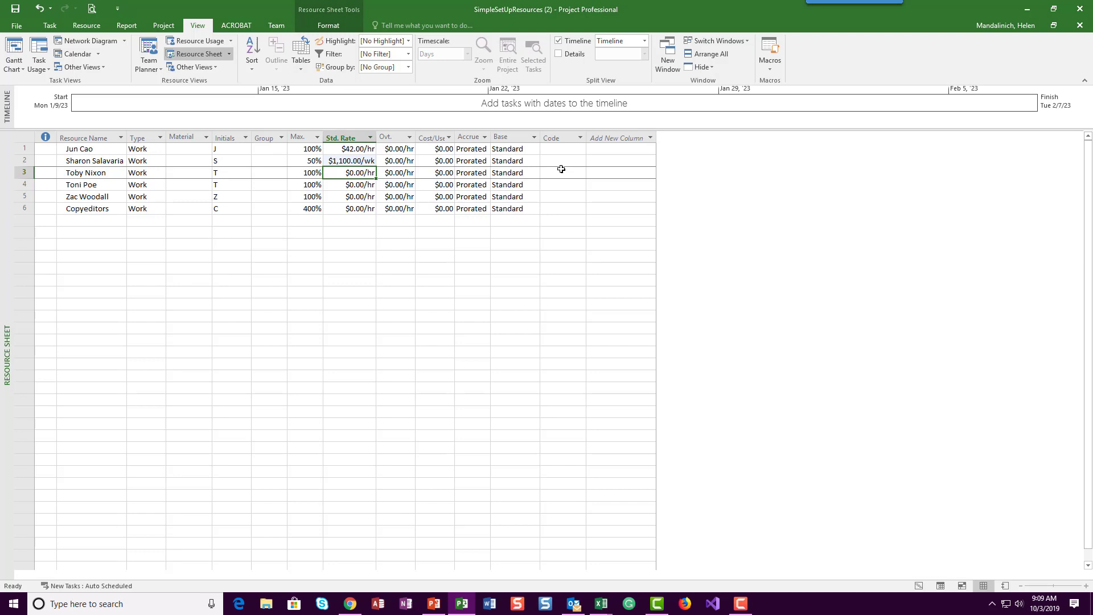
Step: Set the standard rate of the resource in row 3 to 2700/wk
{"action": "type", "text": "2,700.00"}
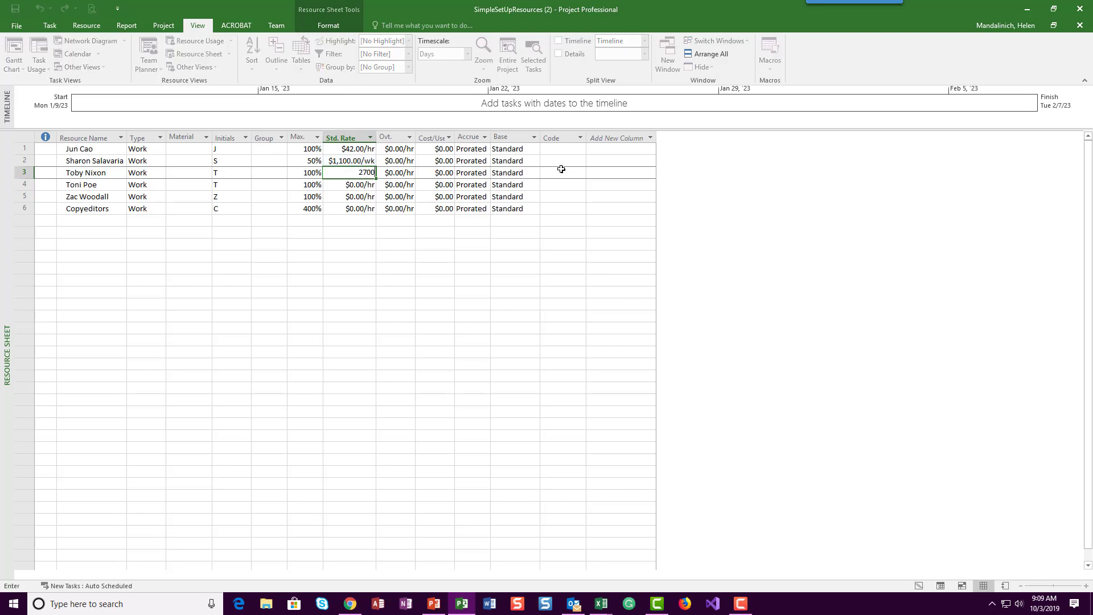
{"action": "type", "text": "/wk"}
{"action": "key", "text": "Return"}
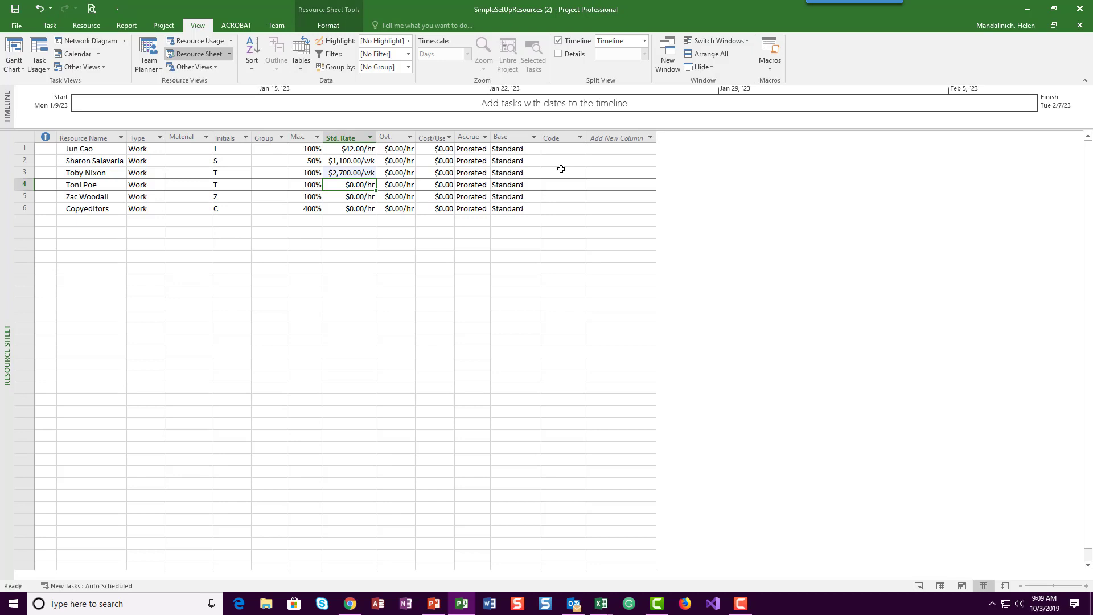
Step: Skip row 4 and set the standard rates to 55/hr for the row 5 resource and 45/hr for Copyeditors
{"action": "key", "text": "Down"}
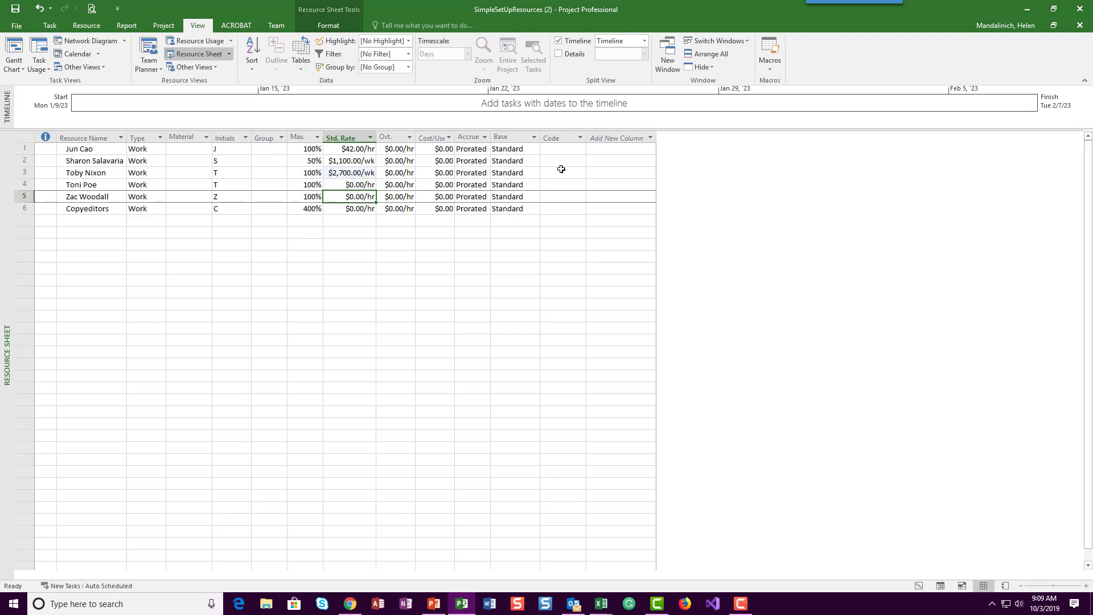
{"action": "type", "text": "55/hr"}
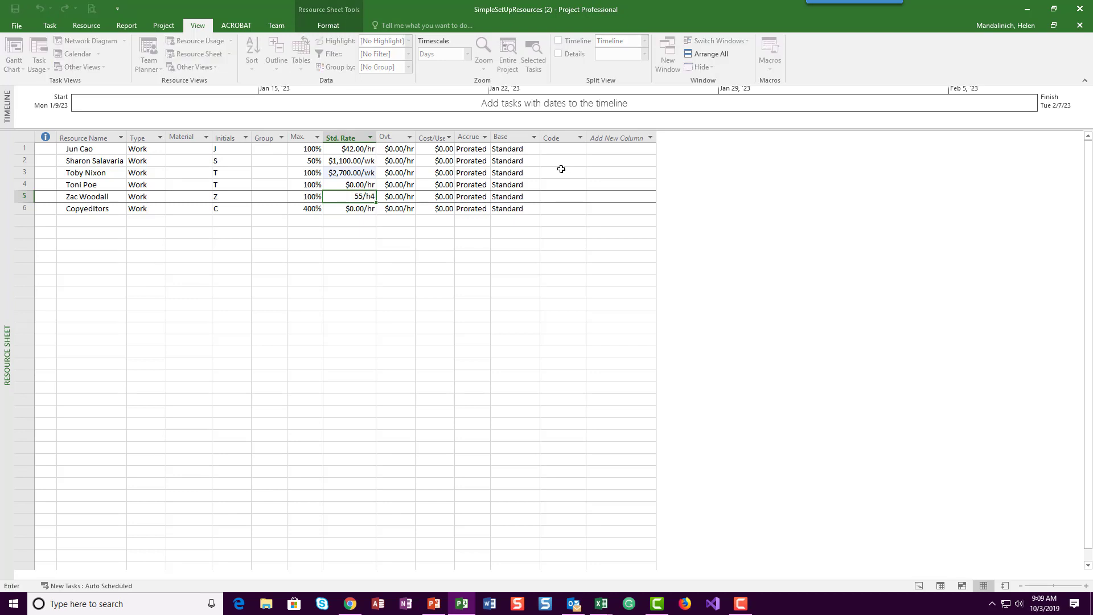
{"action": "key", "text": "BackSpace"}
{"action": "type", "text": "r"}
{"action": "key", "text": "Return"}
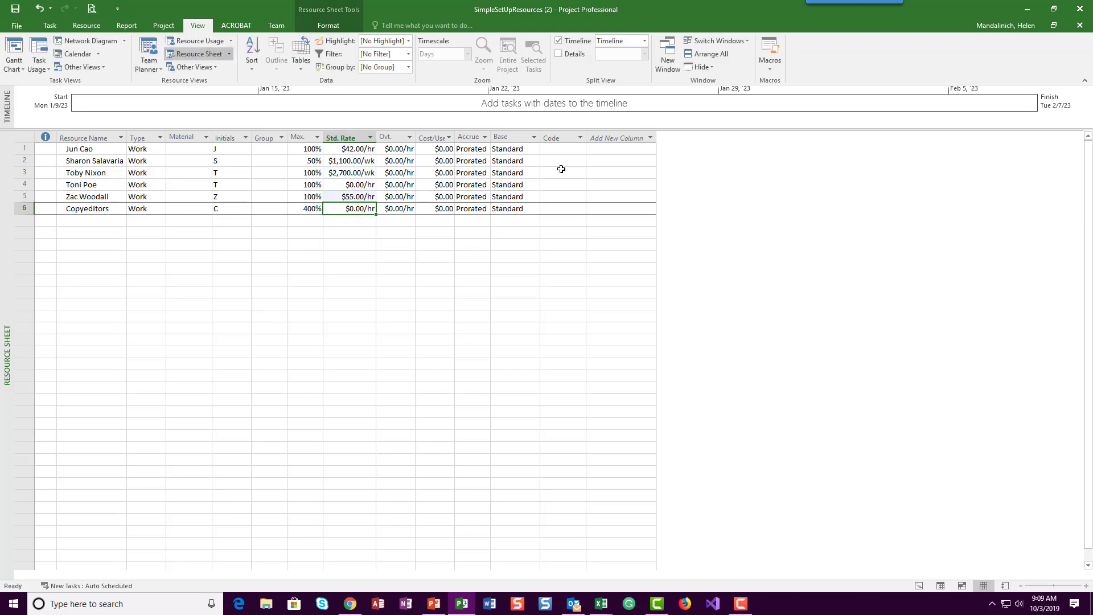
{"action": "type", "text": "45.00/hr"}
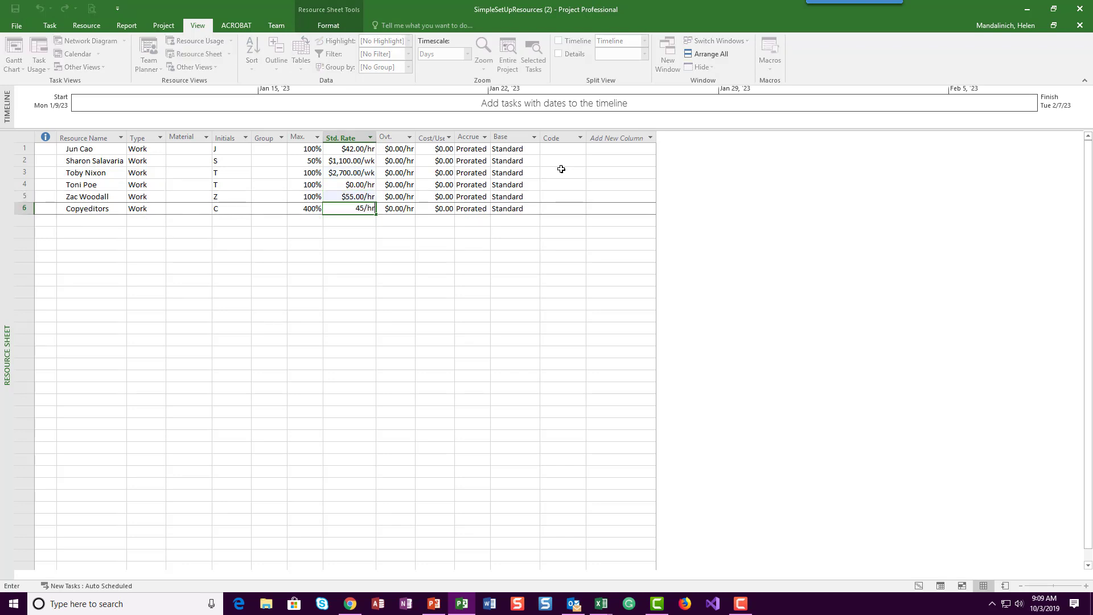
{"action": "key", "text": "Return"}
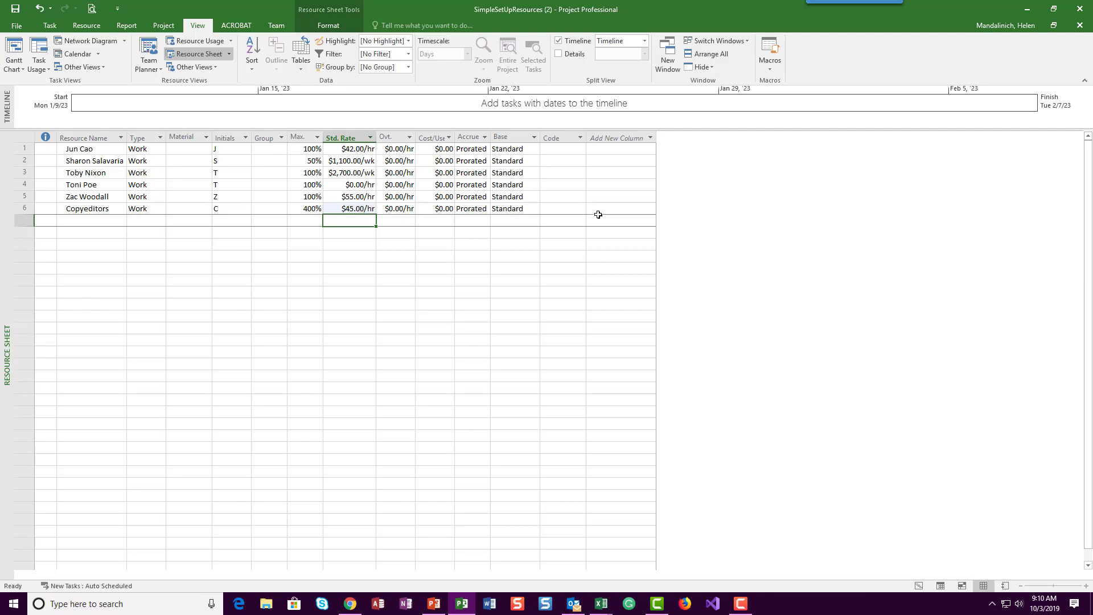
Step: Set the overtime rate of the resource in row 1 to 63/hr
{"action": "left_click", "coordinate": [400, 149]}
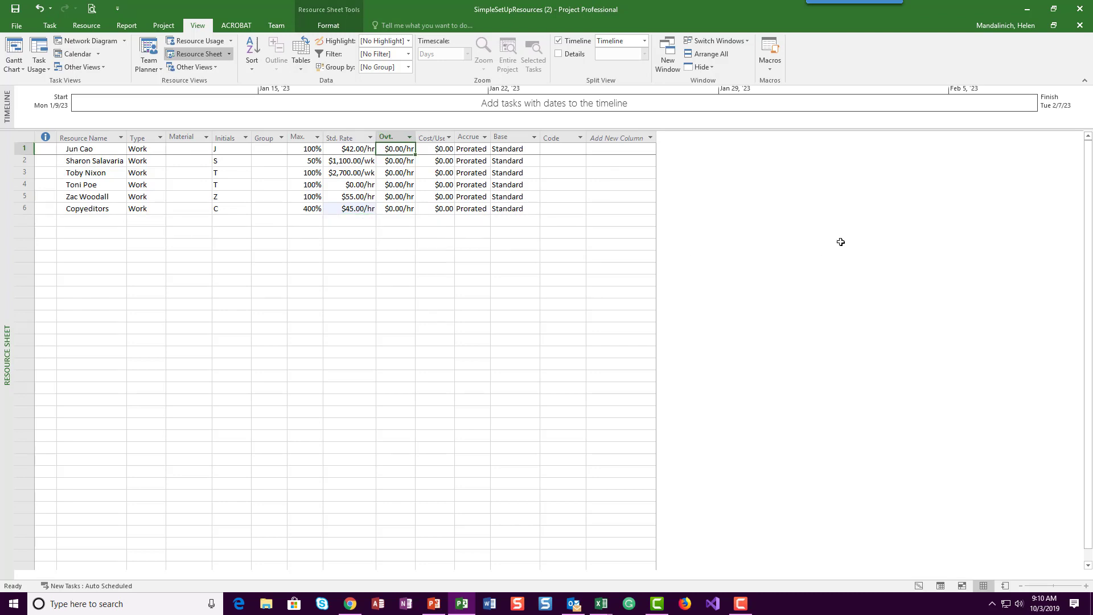
{"action": "type", "text": "63.00"}
{"action": "type", "text": "/"}
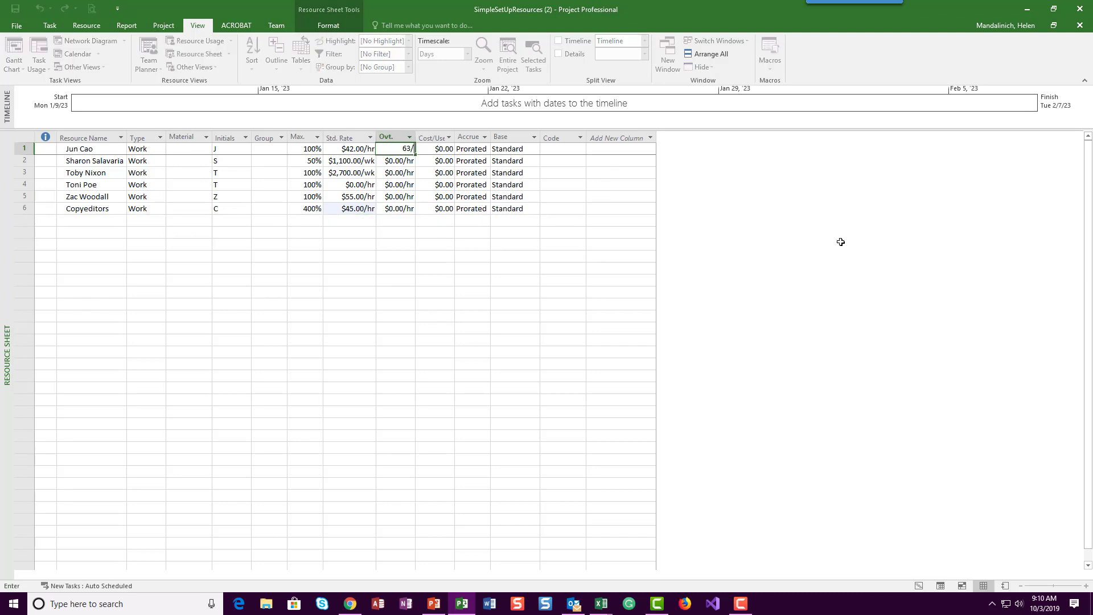
{"action": "type", "text": "hr"}
{"action": "key", "text": "Return"}
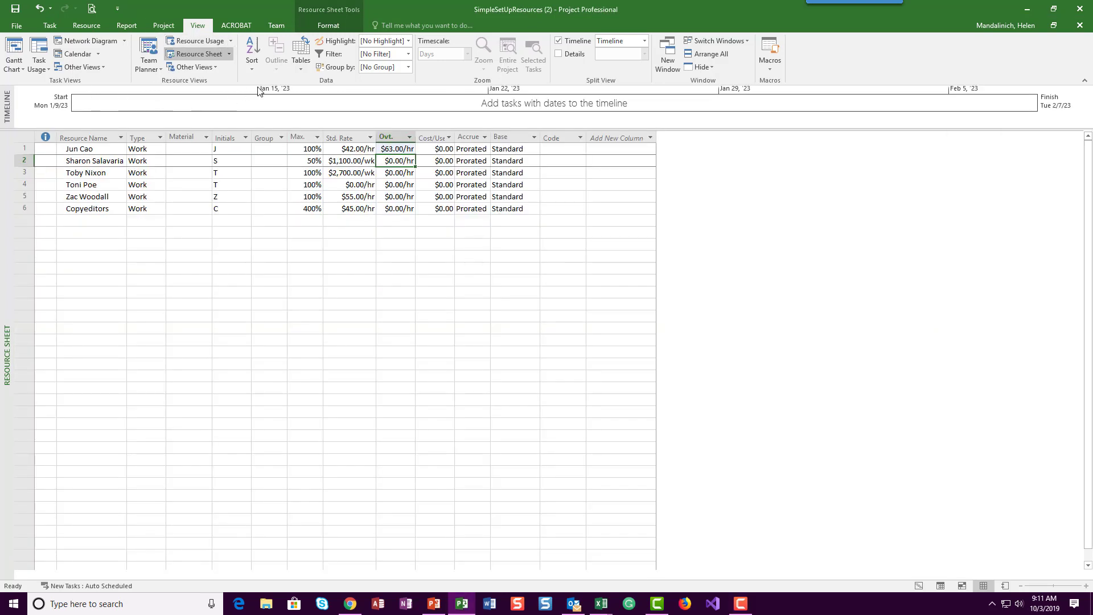
Step: Open the working time settings for the calendar of the resource in row 3
{"action": "left_click", "coordinate": [164, 26]}
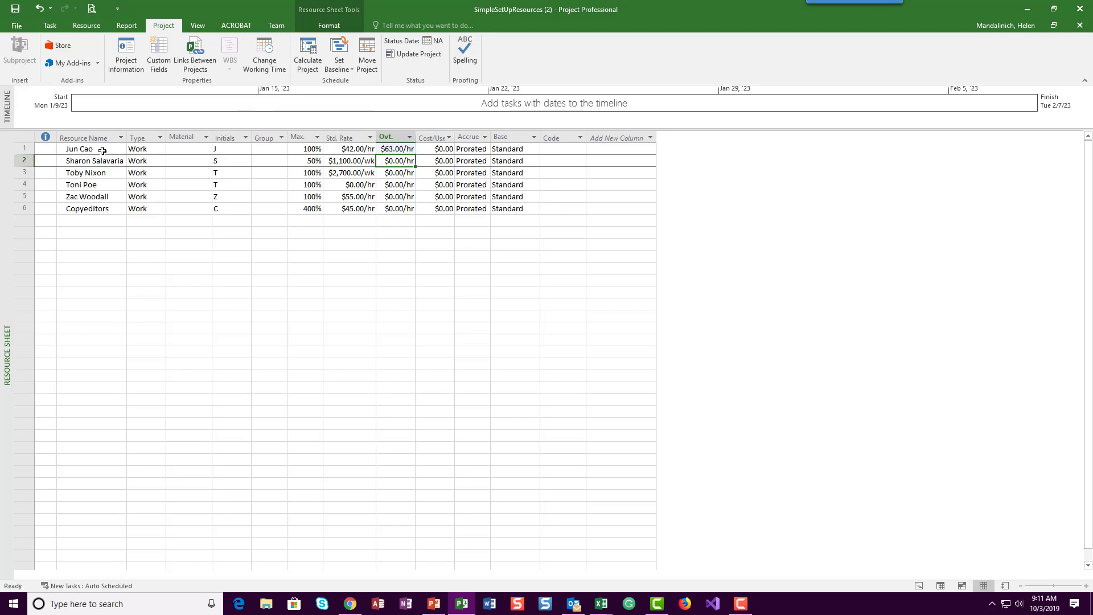
{"action": "left_click", "coordinate": [393, 173]}
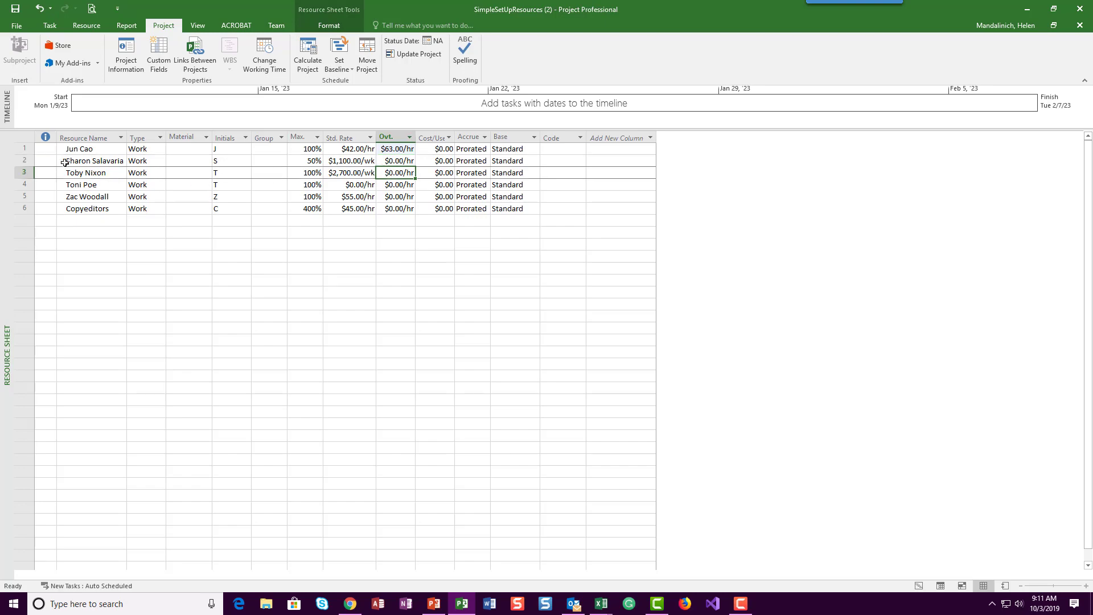
{"action": "left_click", "coordinate": [271, 68]}
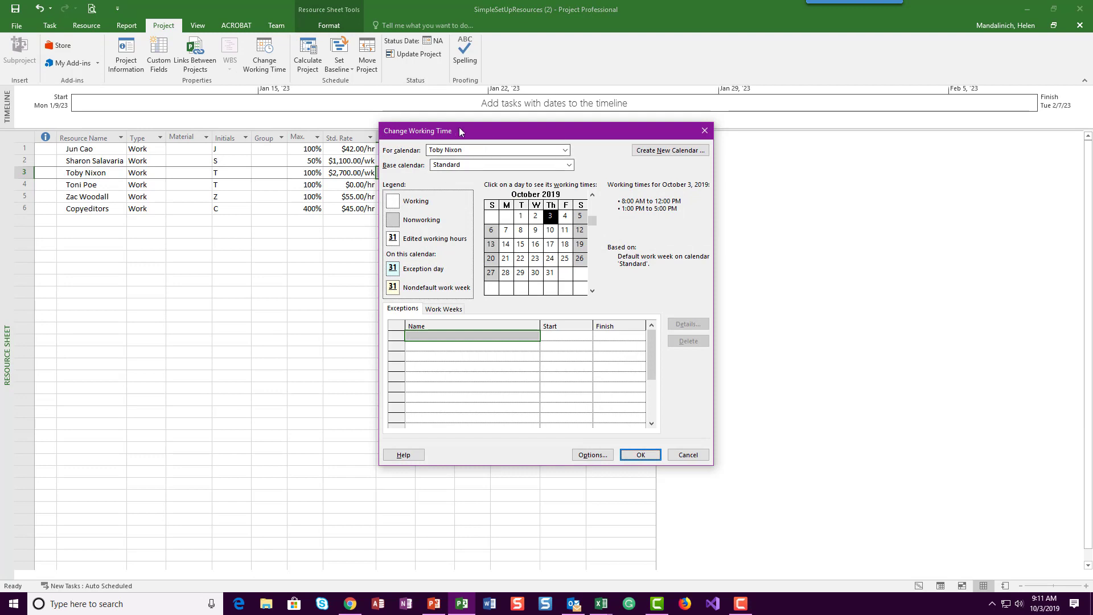
{"action": "left_click", "coordinate": [566, 150]}
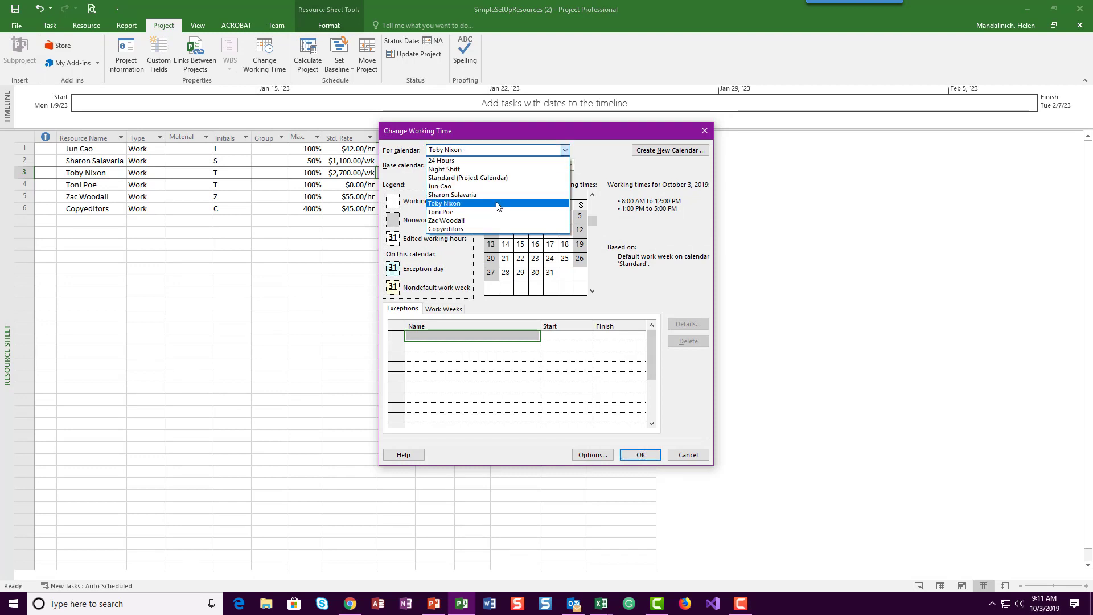
{"action": "left_click", "coordinate": [480, 203]}
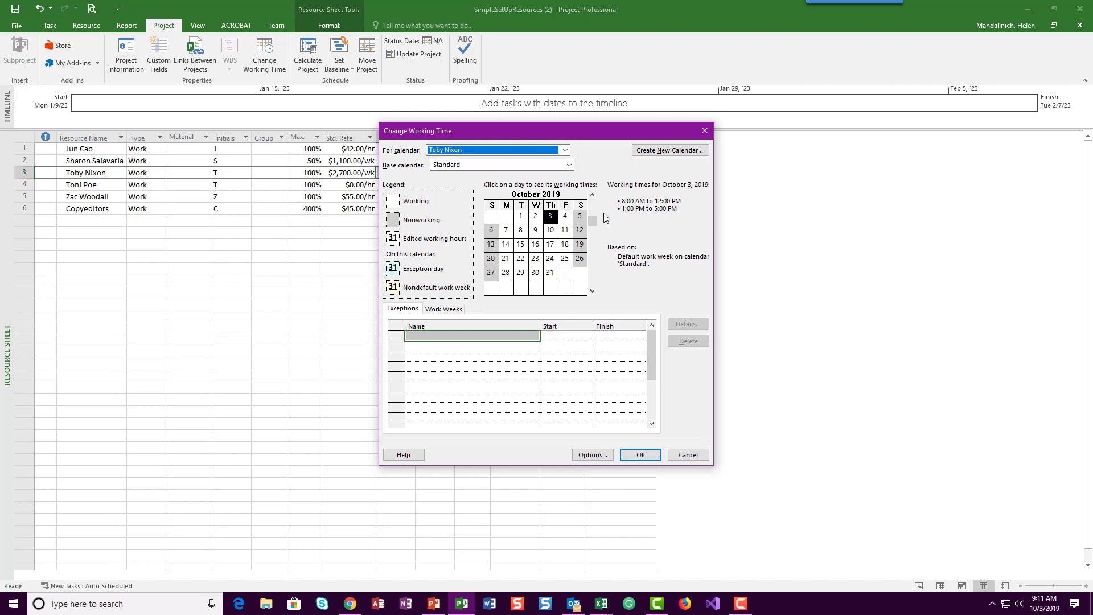
Step: Bring the row 3 resource's calendar to January 2023 and select January 26
{"action": "left_click", "coordinate": [592, 197]}
{"action": "left_click", "coordinate": [592, 197]}
{"action": "left_click", "coordinate": [592, 197]}
{"action": "left_click_drag", "start_coordinate": [595, 217], "coordinate": [592, 225]}
{"action": "left_click", "coordinate": [592, 195]}
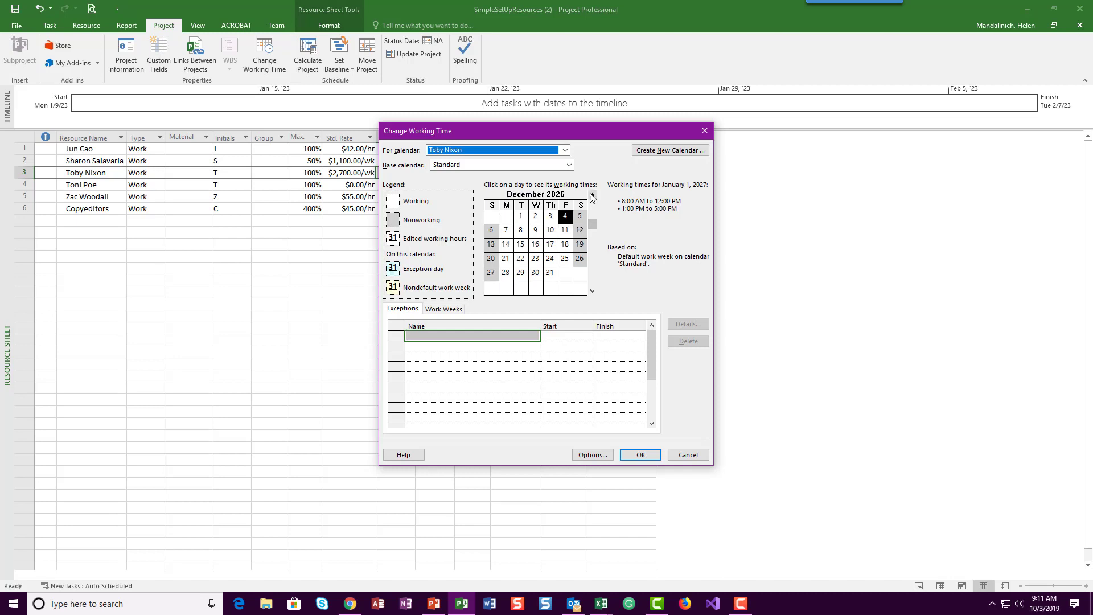
{"action": "left_click", "coordinate": [593, 196]}
{"action": "left_click", "coordinate": [592, 195]}
{"action": "left_click", "coordinate": [592, 195]}
{"action": "left_click", "coordinate": [593, 195]}
{"action": "left_click", "coordinate": [593, 195]}
{"action": "left_click", "coordinate": [592, 195]}
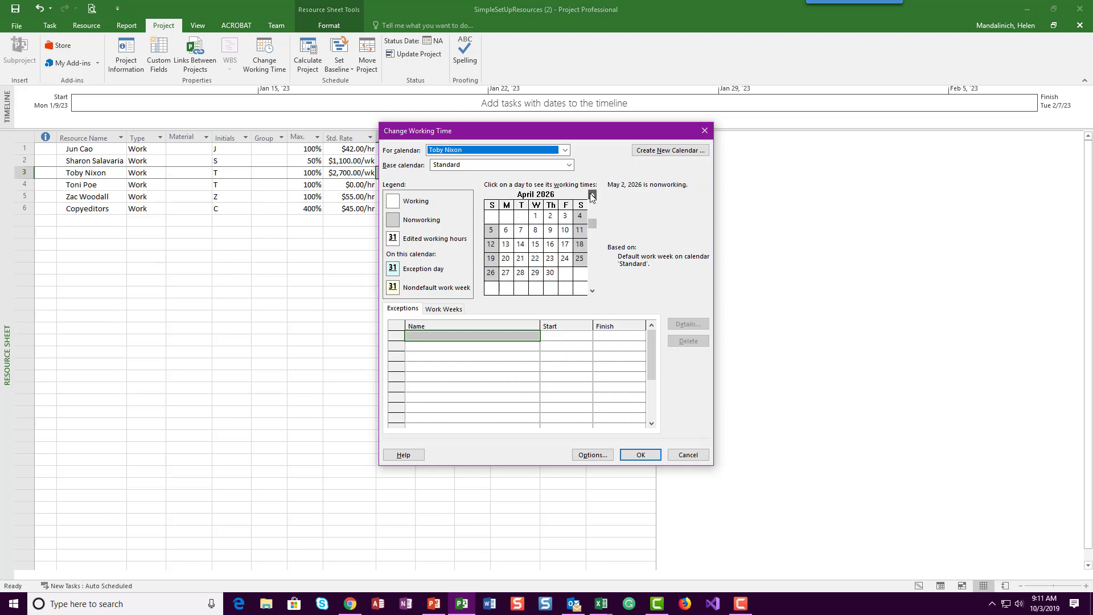
{"action": "left_click", "coordinate": [592, 195]}
{"action": "left_click", "coordinate": [592, 195]}
{"action": "left_click", "coordinate": [593, 195]}
{"action": "left_click", "coordinate": [593, 196]}
{"action": "left_click", "coordinate": [592, 195]}
{"action": "left_click", "coordinate": [592, 196]}
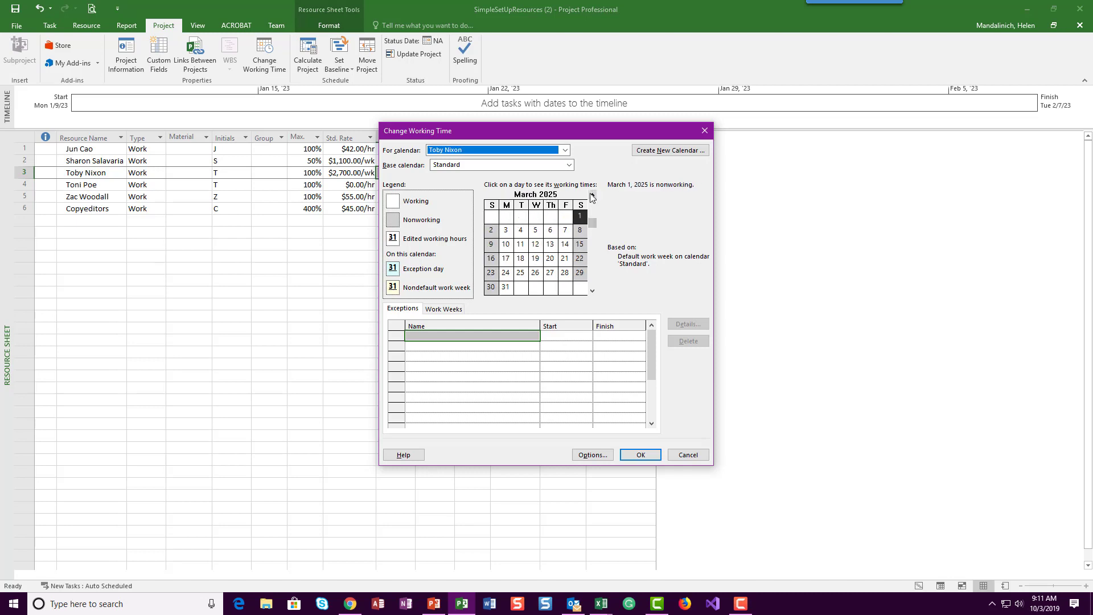
{"action": "left_click", "coordinate": [592, 196]}
{"action": "left_click", "coordinate": [592, 195]}
{"action": "left_click", "coordinate": [592, 195]}
{"action": "left_click", "coordinate": [592, 195]}
{"action": "left_click", "coordinate": [592, 195]}
{"action": "left_click", "coordinate": [592, 195]}
{"action": "left_click", "coordinate": [592, 196]}
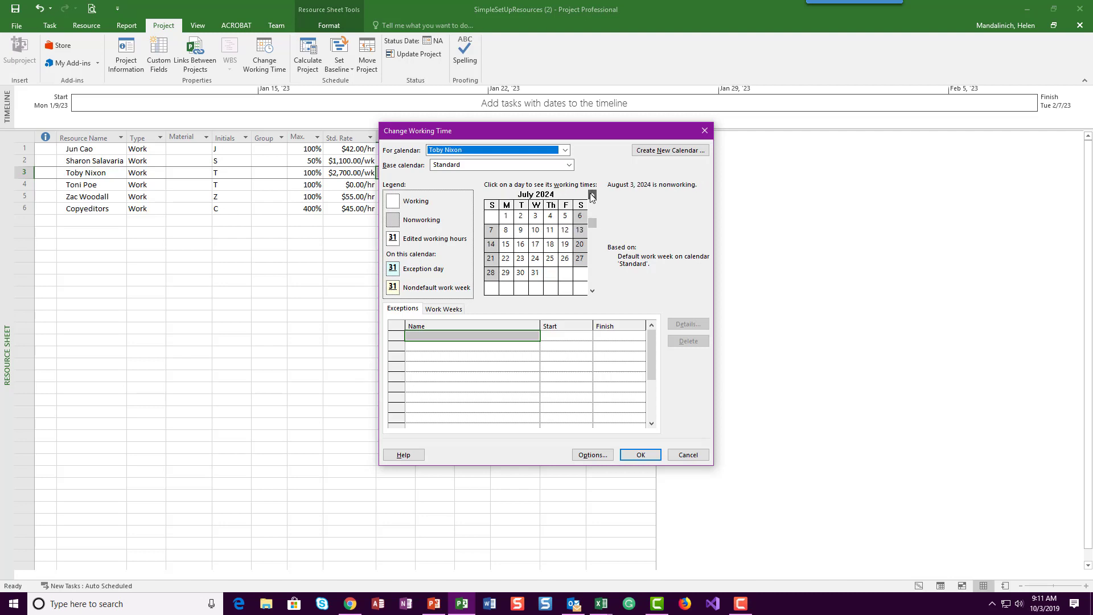
{"action": "left_click", "coordinate": [592, 195]}
{"action": "left_click", "coordinate": [592, 196]}
{"action": "left_click", "coordinate": [593, 195]}
{"action": "left_click", "coordinate": [593, 195]}
{"action": "left_click", "coordinate": [593, 195]}
{"action": "left_click", "coordinate": [592, 195]}
{"action": "left_click", "coordinate": [592, 195]}
{"action": "left_click", "coordinate": [592, 195]}
{"action": "left_click", "coordinate": [592, 196]}
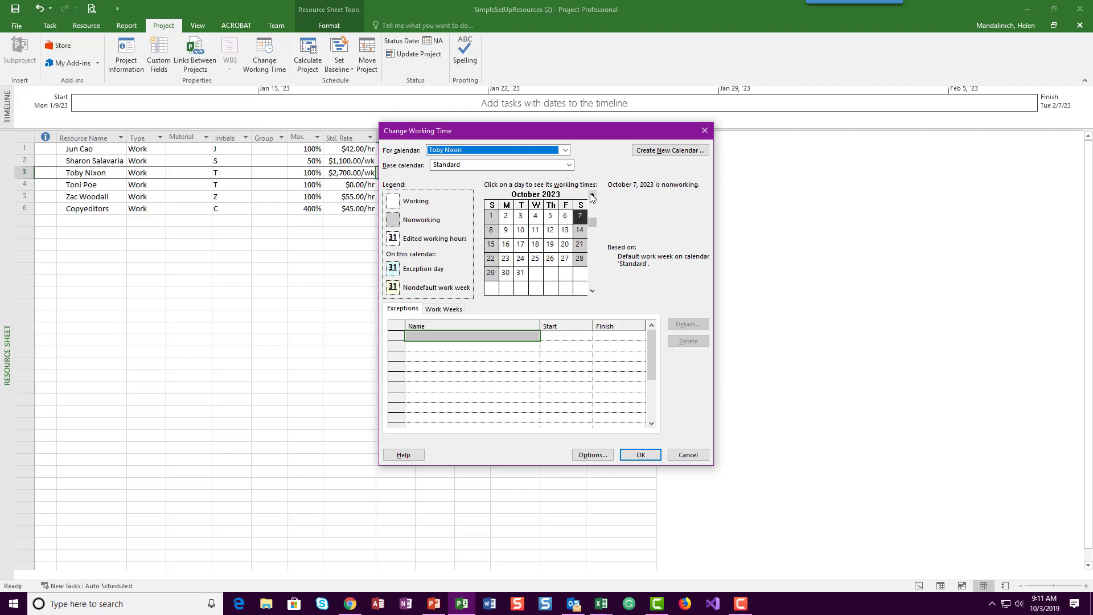
{"action": "left_click", "coordinate": [592, 195]}
{"action": "left_click", "coordinate": [592, 196]}
{"action": "left_click", "coordinate": [592, 195]}
{"action": "left_click", "coordinate": [593, 195]}
{"action": "left_click", "coordinate": [592, 195]}
{"action": "left_click", "coordinate": [592, 195]}
{"action": "left_click", "coordinate": [592, 196]}
{"action": "left_click", "coordinate": [593, 195]}
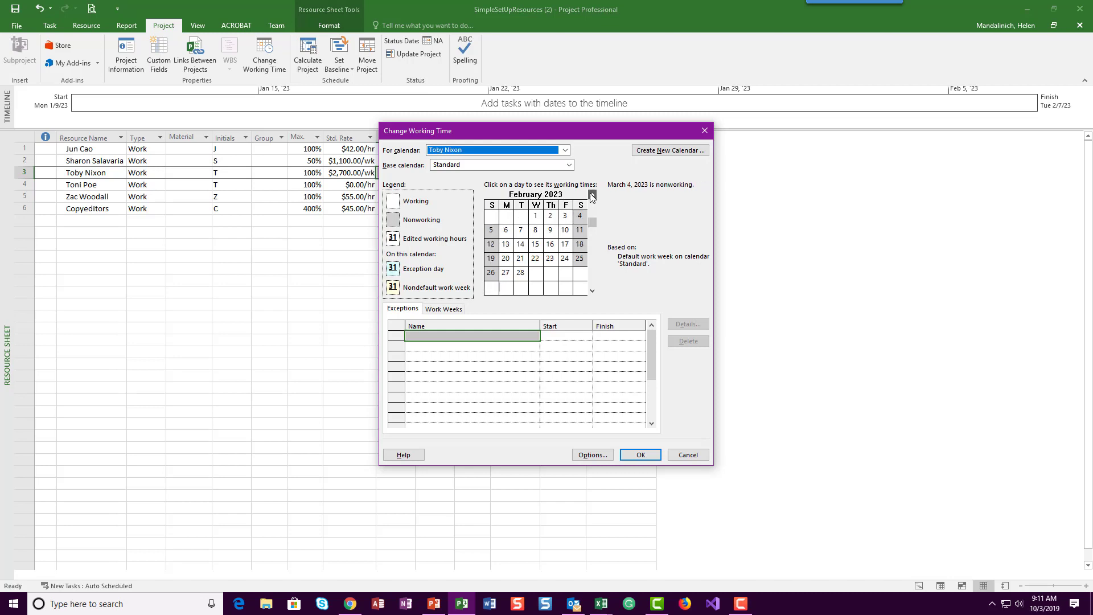
{"action": "left_click", "coordinate": [593, 195]}
{"action": "left_click", "coordinate": [593, 195]}
{"action": "left_click", "coordinate": [592, 290]}
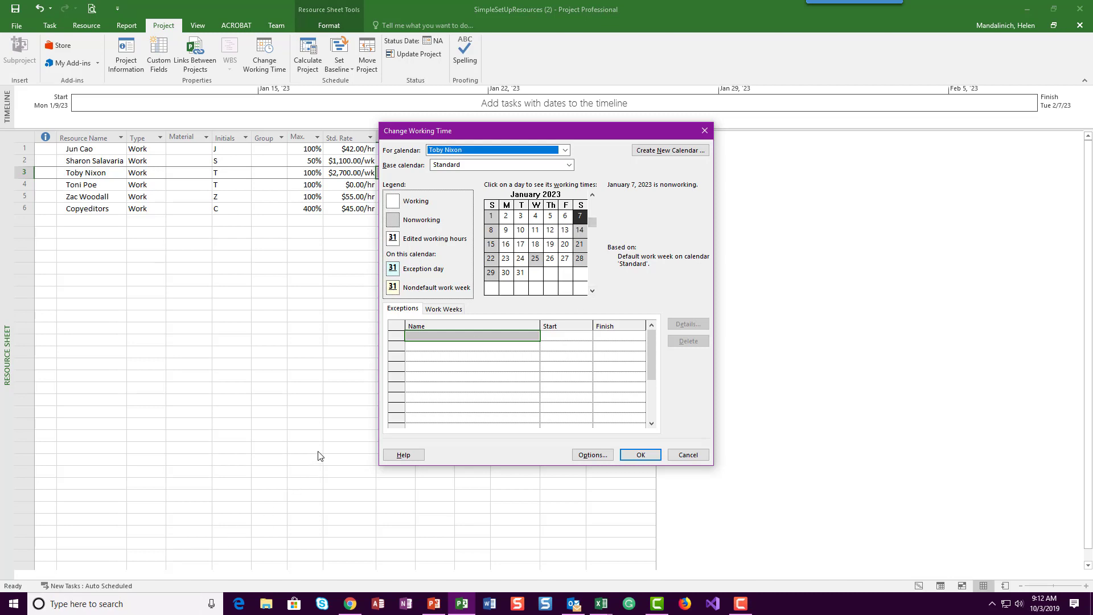
{"action": "left_click", "coordinate": [551, 261]}
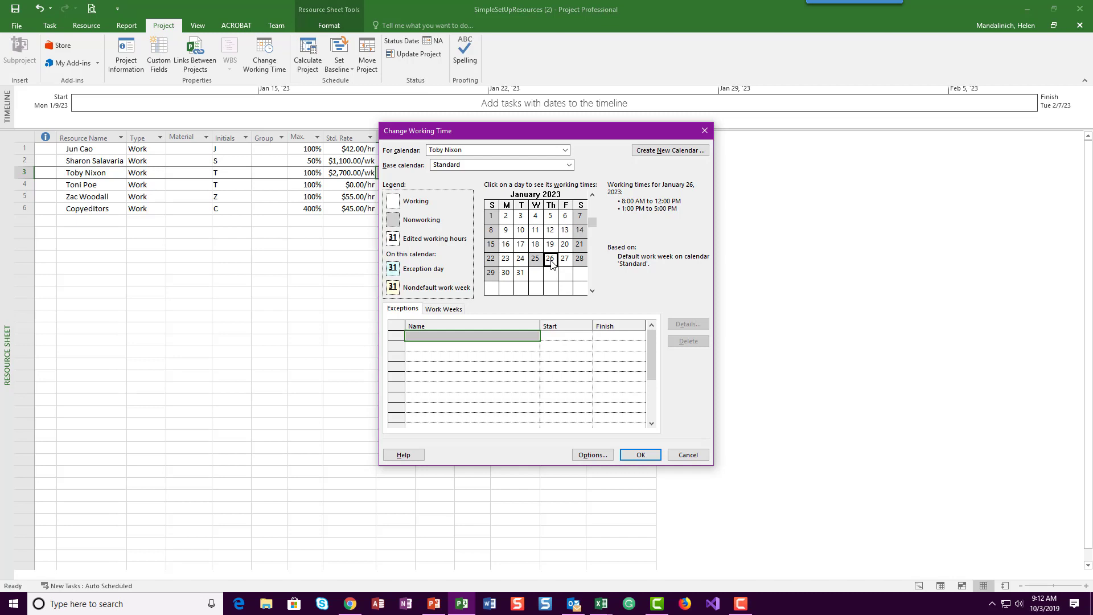
Step: Add an exception on the selected date, named with the resource's first name followed by "attending a conference"
{"action": "left_click", "coordinate": [428, 338]}
{"action": "type", "text": "Tob"}
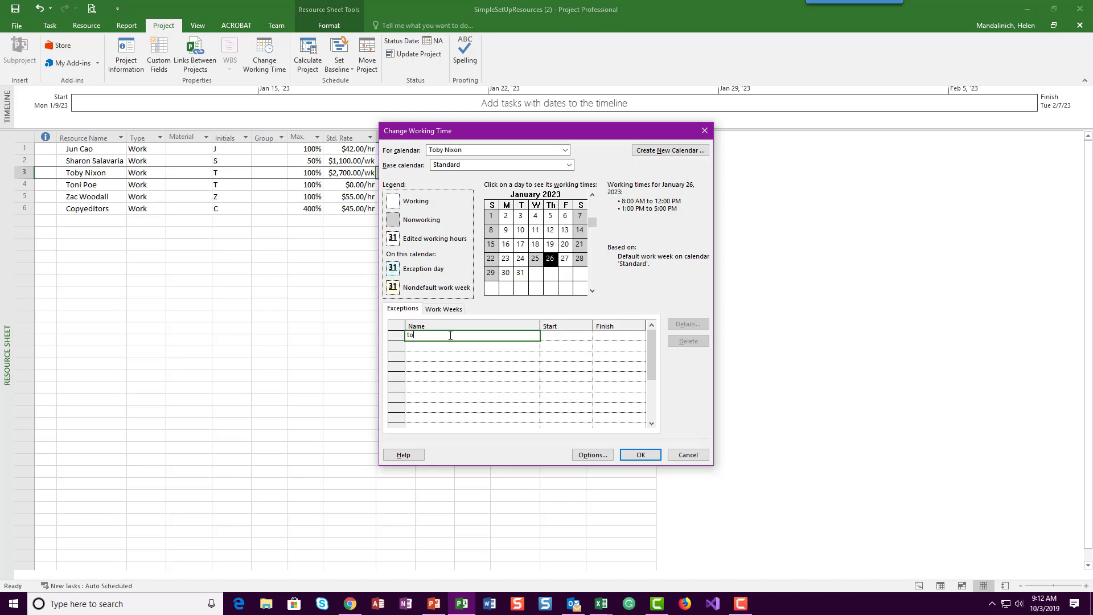
{"action": "type", "text": "y attending a confern"}
{"action": "key", "text": "BackSpace"}
{"action": "type", "text": "ence"}
{"action": "key", "text": "Return"}
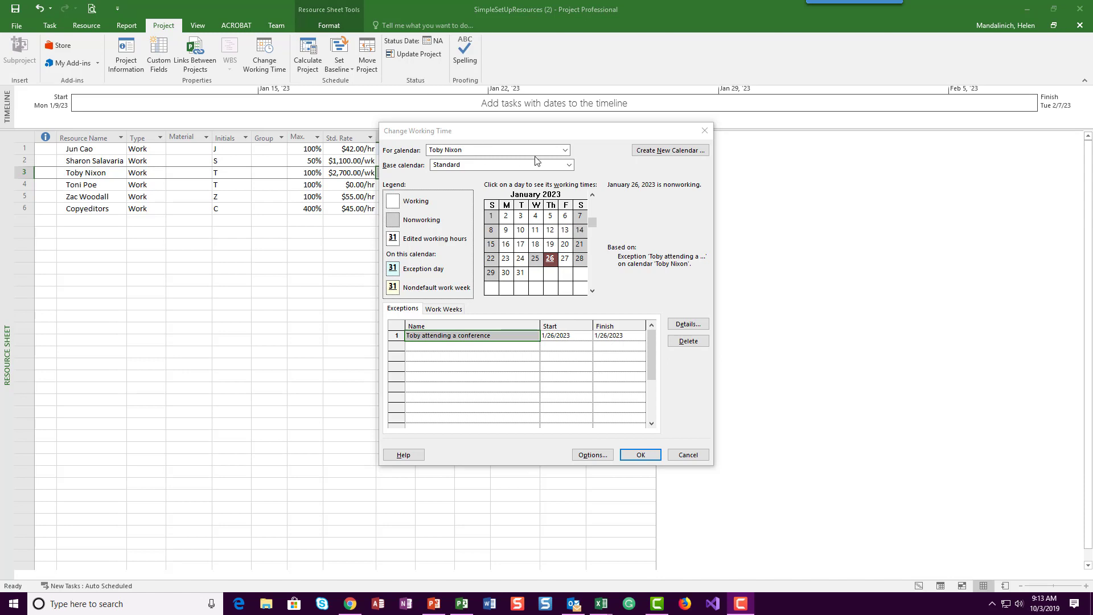
Step: Switch to the calendar of the row 1 resource, saving the changes made to the row 3 resource's calendar
{"action": "left_click", "coordinate": [565, 150]}
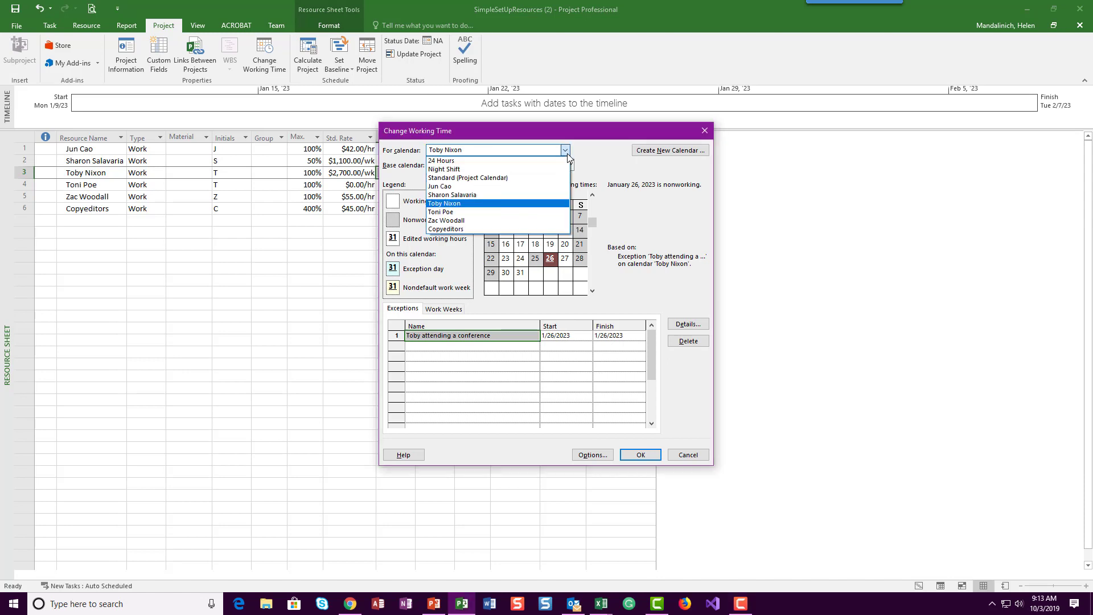
{"action": "left_click", "coordinate": [521, 186]}
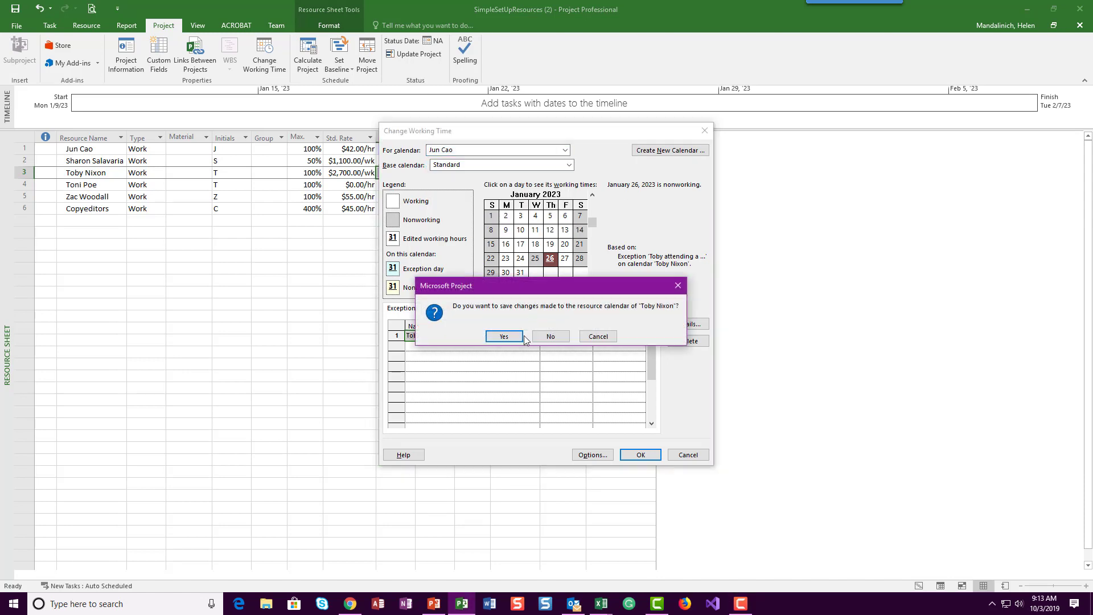
{"action": "left_click", "coordinate": [508, 337]}
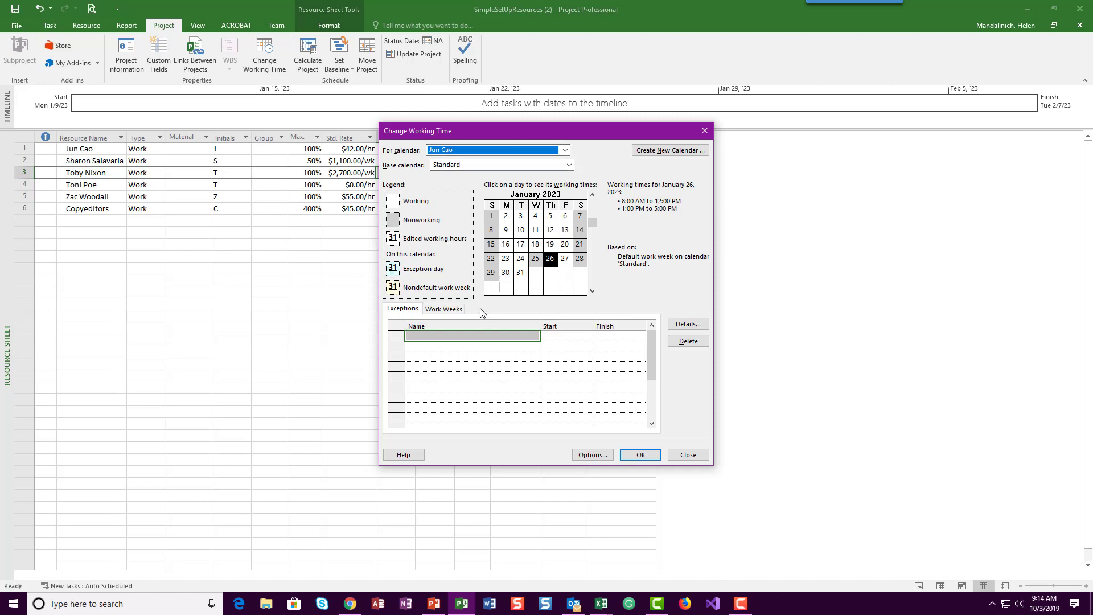
Step: Open the details of the row 1 resource's default work week and select Monday through Thursday
{"action": "left_click", "coordinate": [441, 308]}
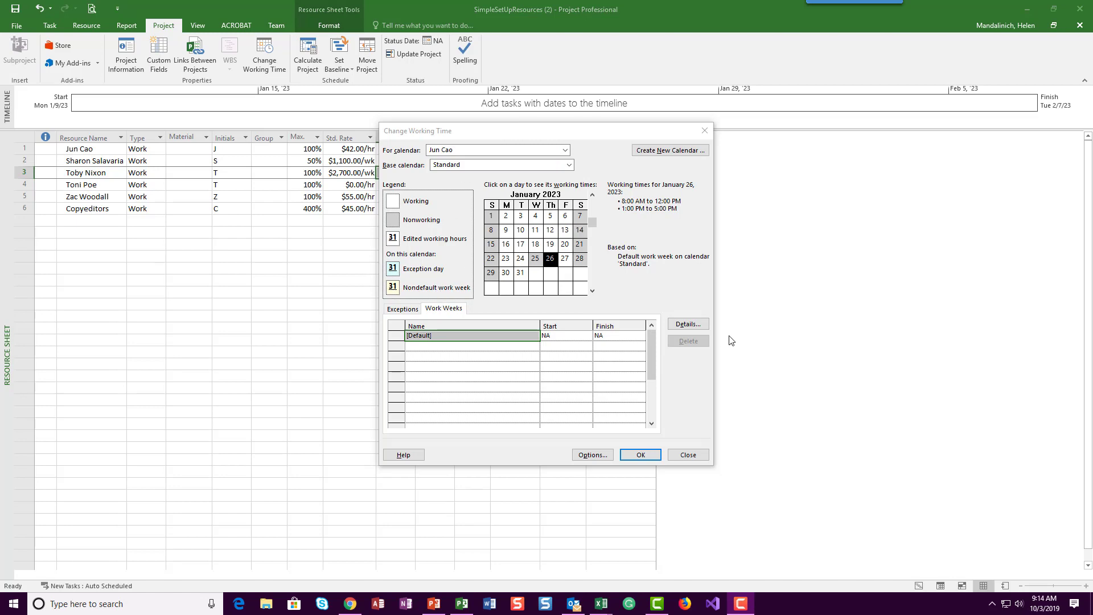
{"action": "left_click", "coordinate": [689, 326]}
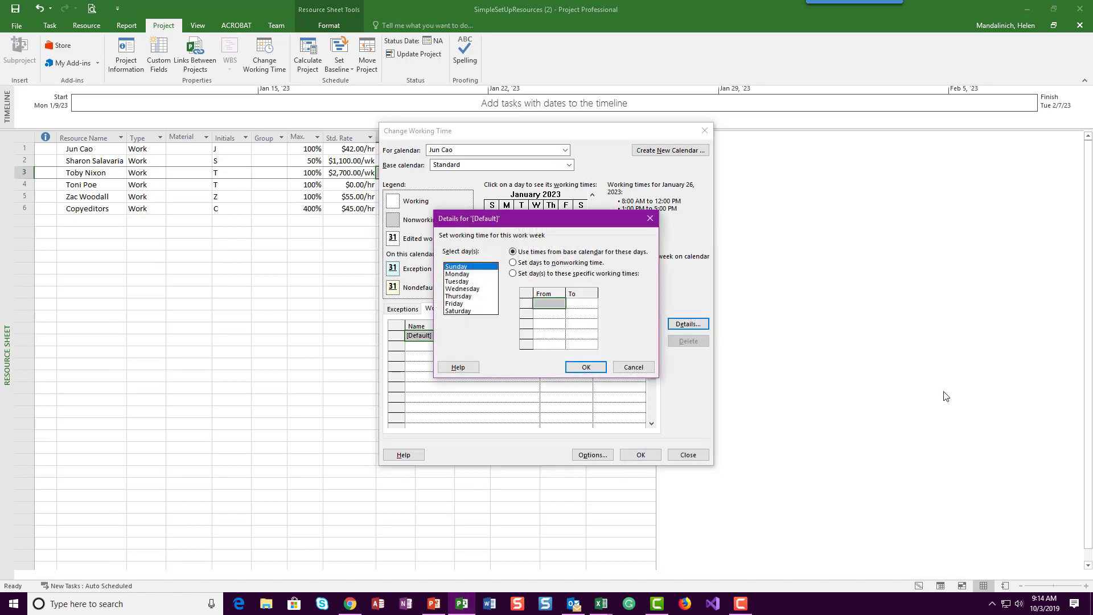
{"action": "left_click", "coordinate": [480, 276]}
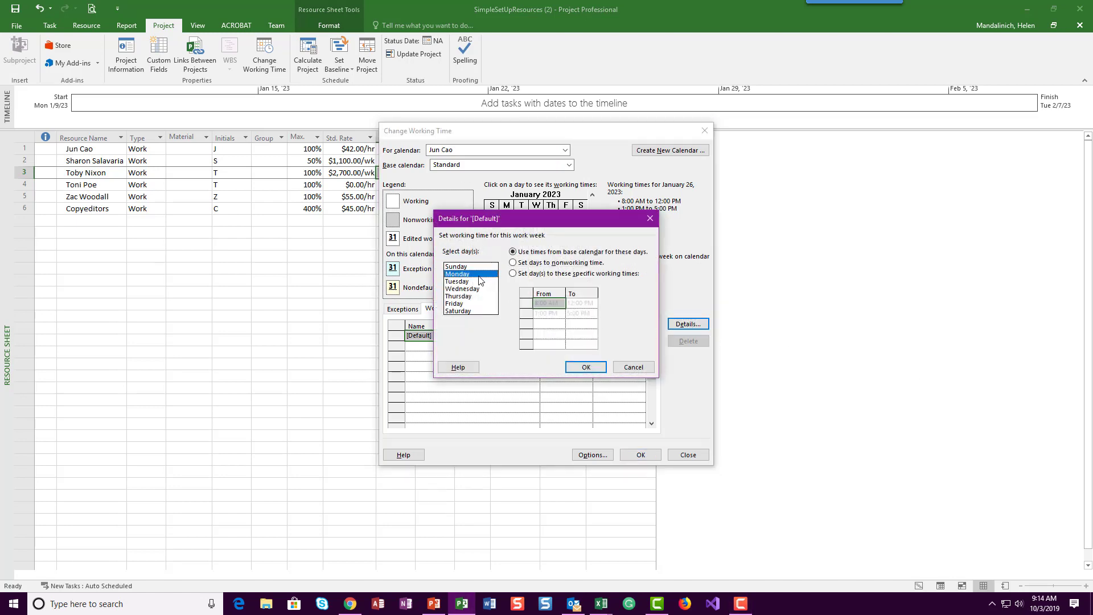
{"action": "left_click", "coordinate": [477, 296], "text": "shift"}
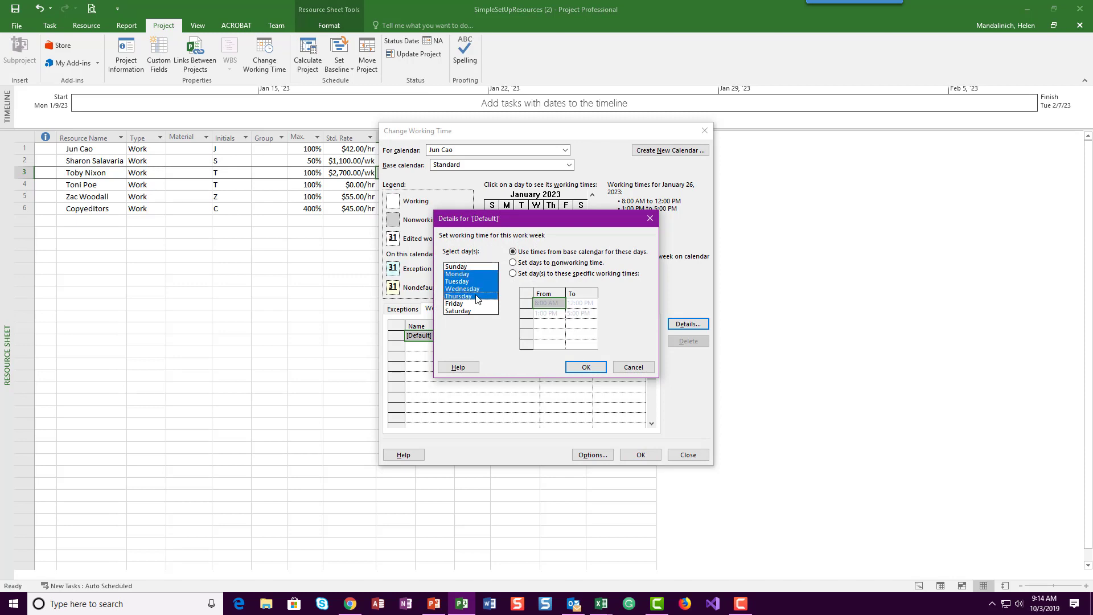
{"action": "left_click", "coordinate": [467, 276]}
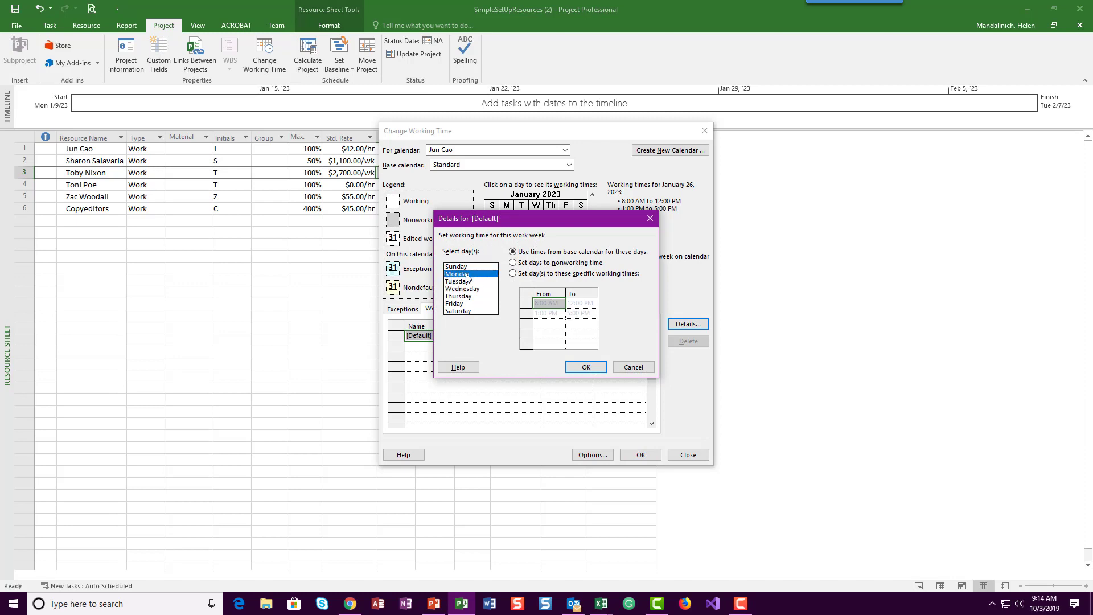
{"action": "left_click", "coordinate": [476, 298], "text": "shift"}
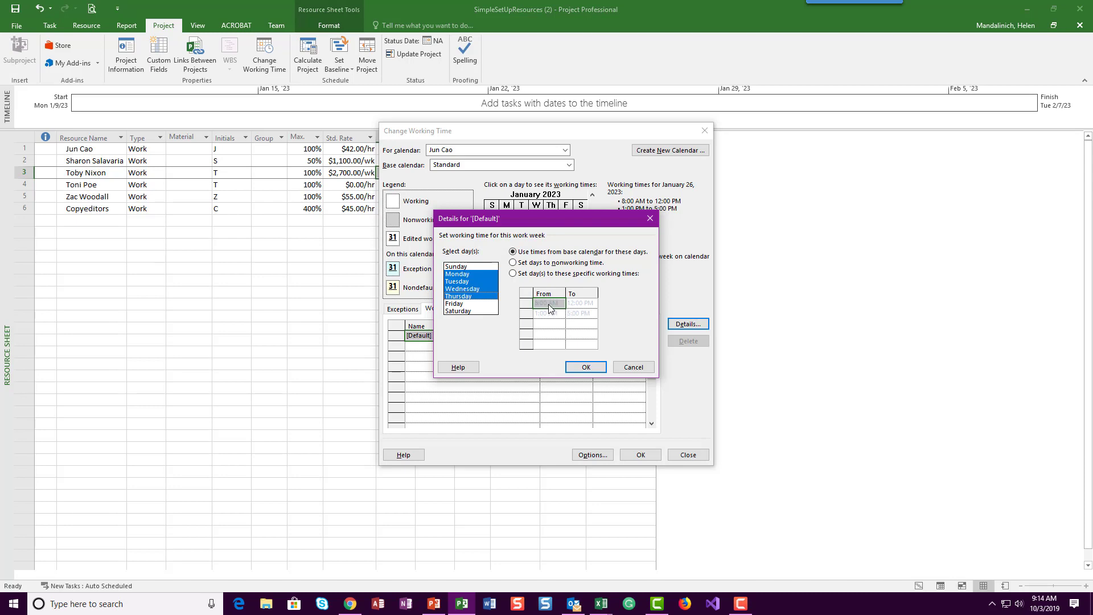
Step: Give the selected days specific working times with the afternoon shift ending at 7:00 PM, and accept the calendar changes
{"action": "left_click", "coordinate": [514, 273]}
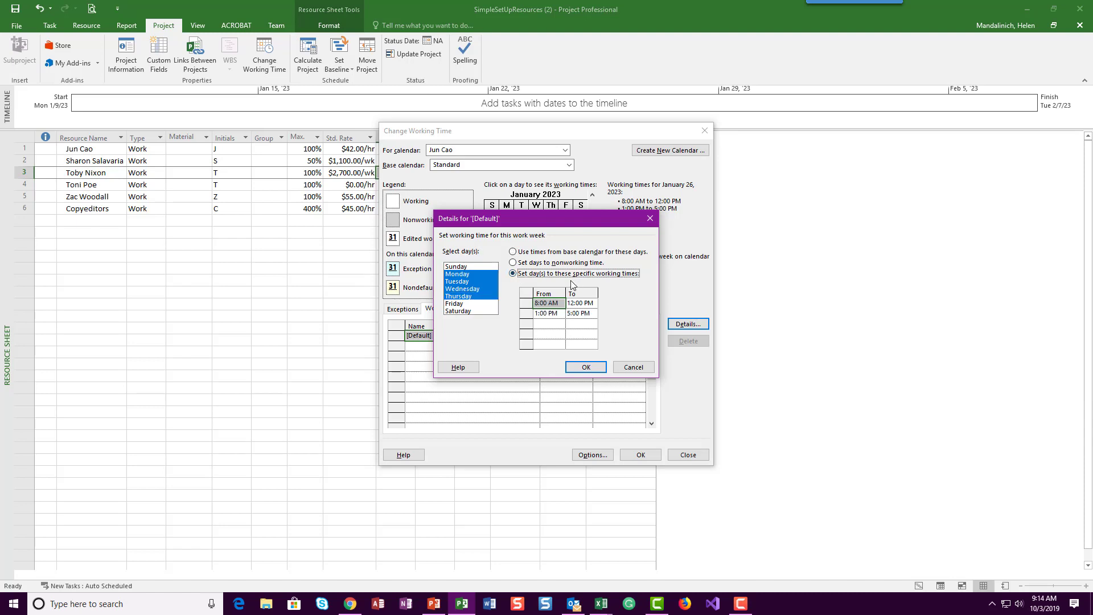
{"action": "left_click", "coordinate": [579, 314]}
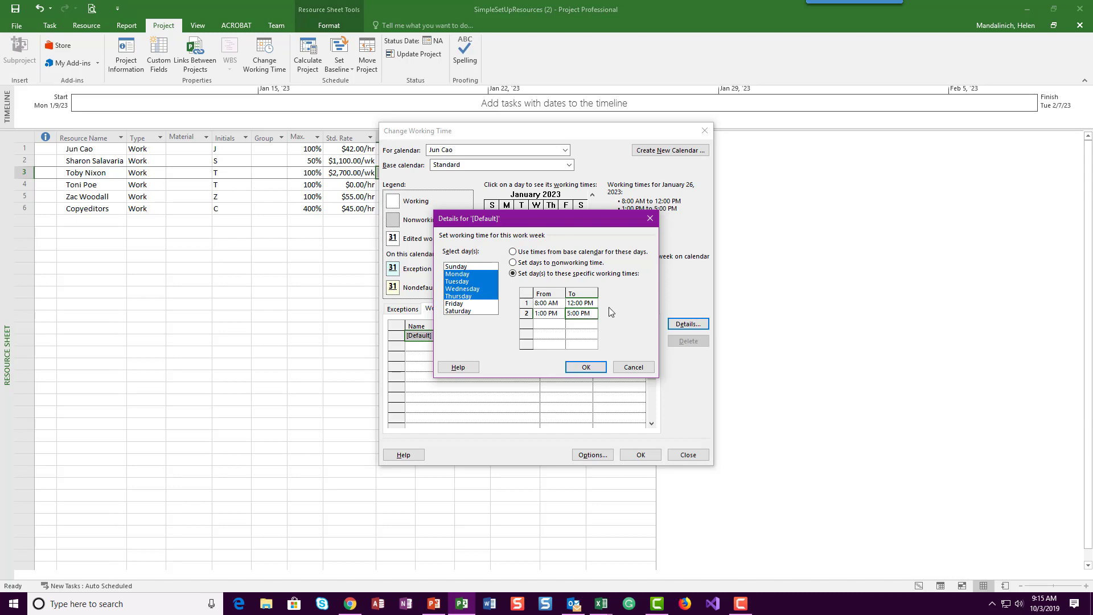
{"action": "type", "text": "7"}
{"action": "left_click", "coordinate": [599, 370]}
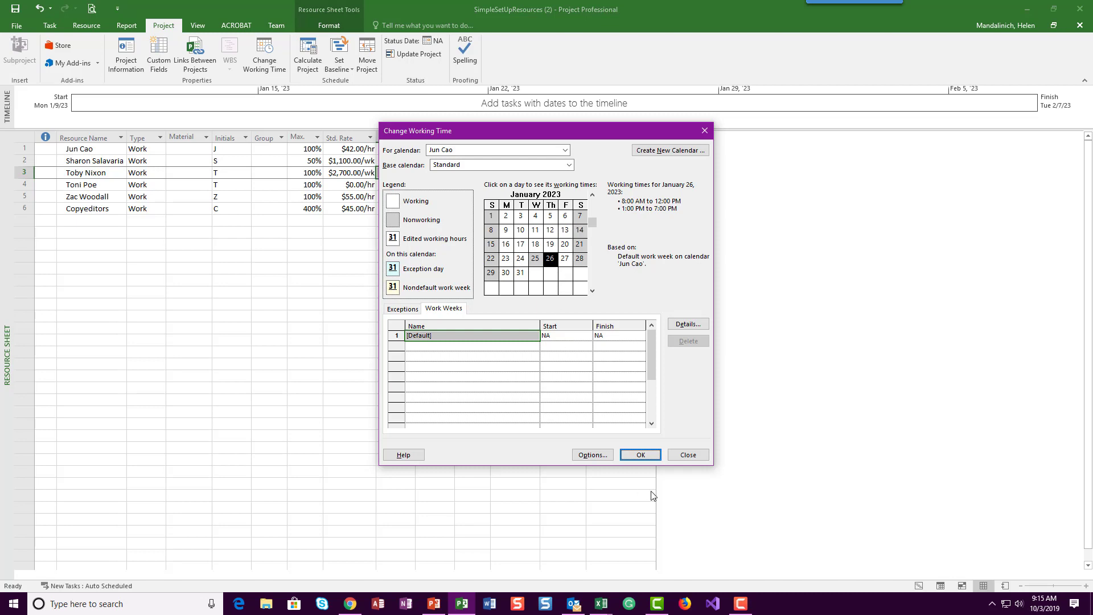
{"action": "left_click", "coordinate": [641, 455]}
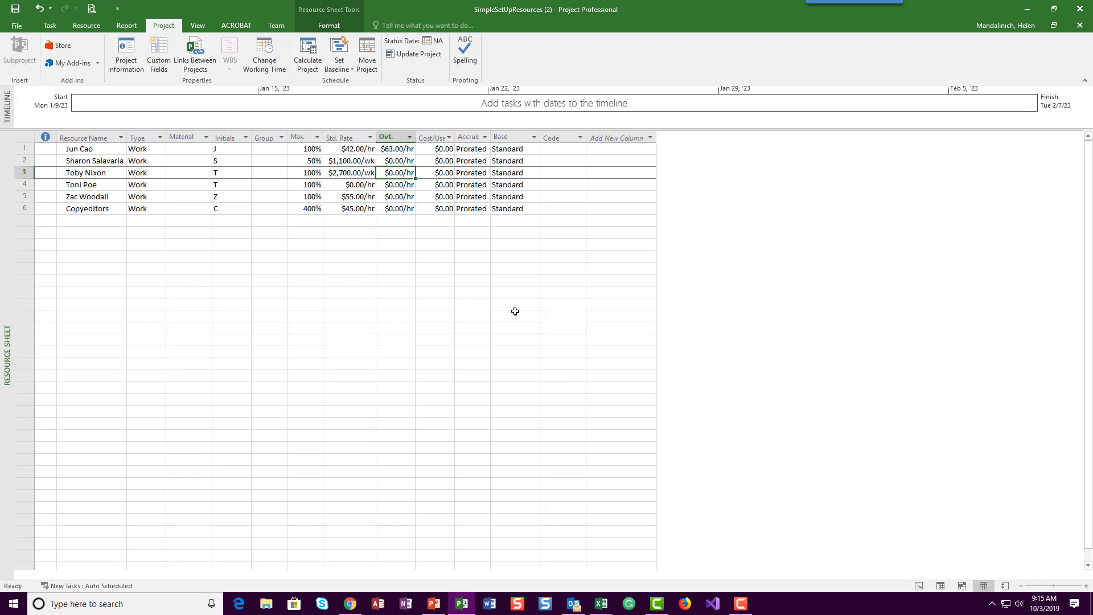
Step: Add a resource named Travel in row 7 and set its type to Cost
{"action": "left_click", "coordinate": [86, 220]}
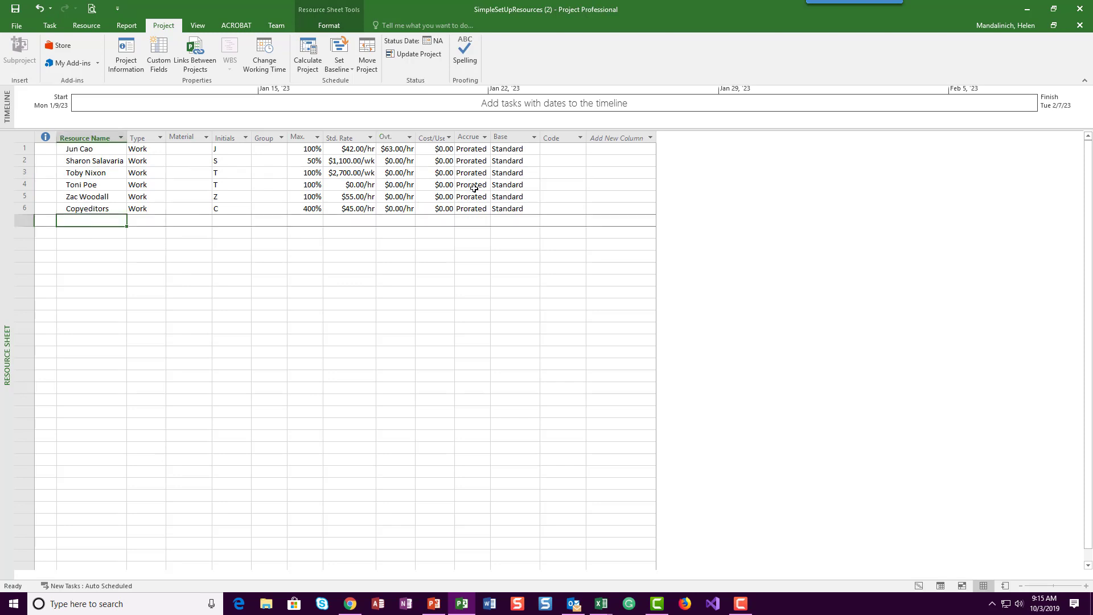
{"action": "type", "text": "Travel"}
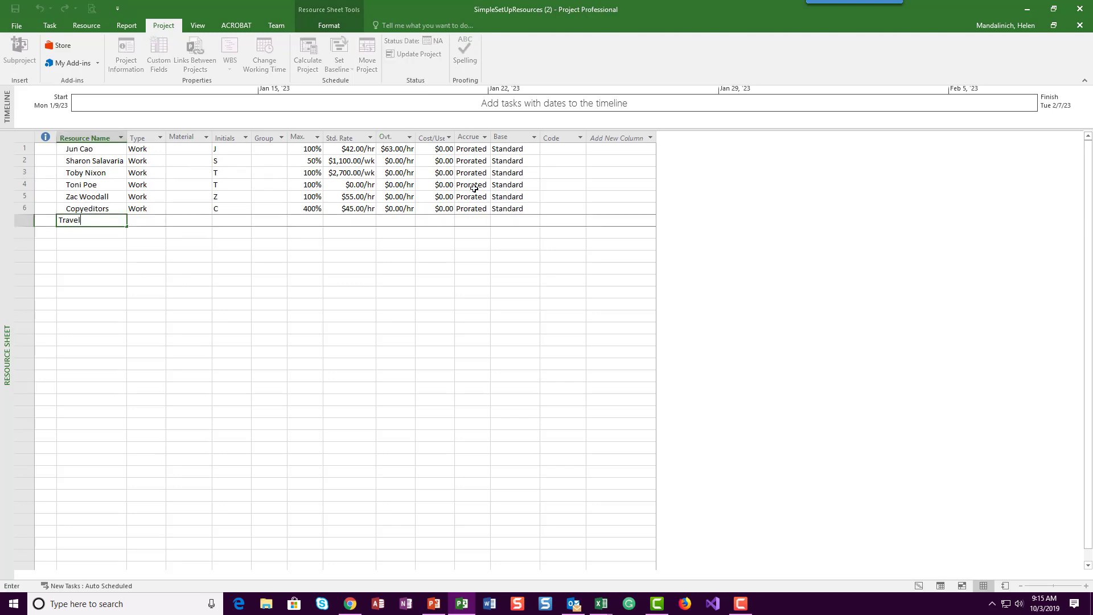
{"action": "key", "text": "Tab"}
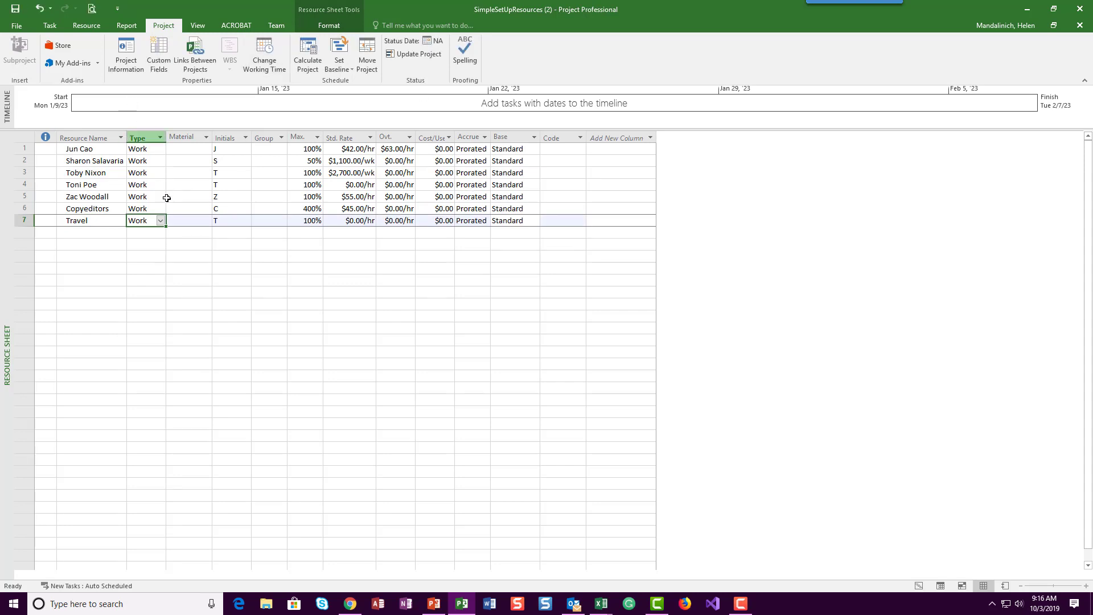
{"action": "left_click", "coordinate": [161, 221]}
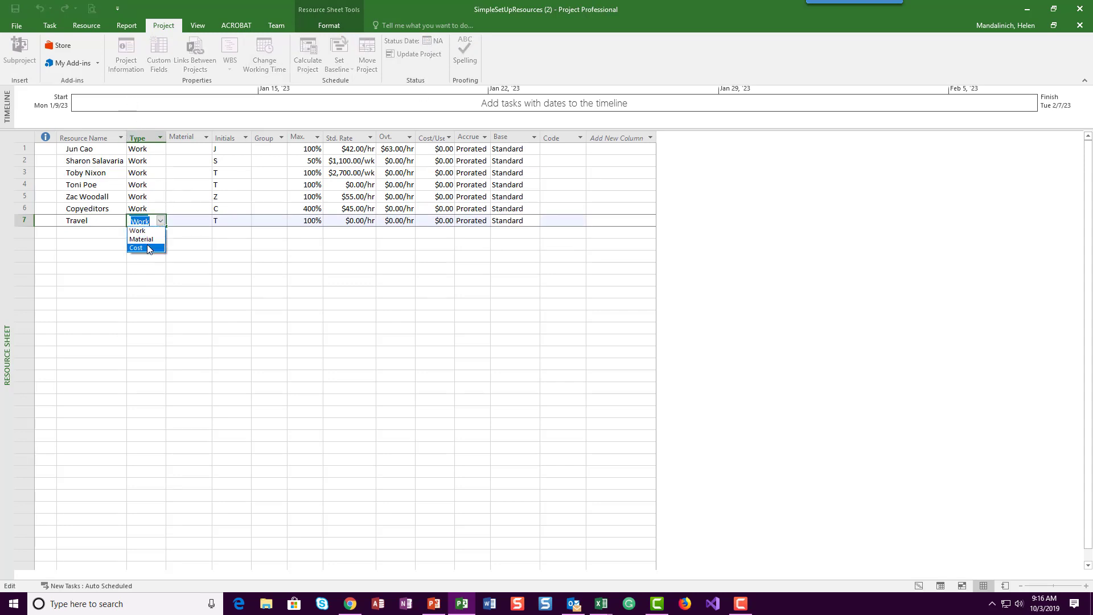
{"action": "left_click", "coordinate": [147, 249]}
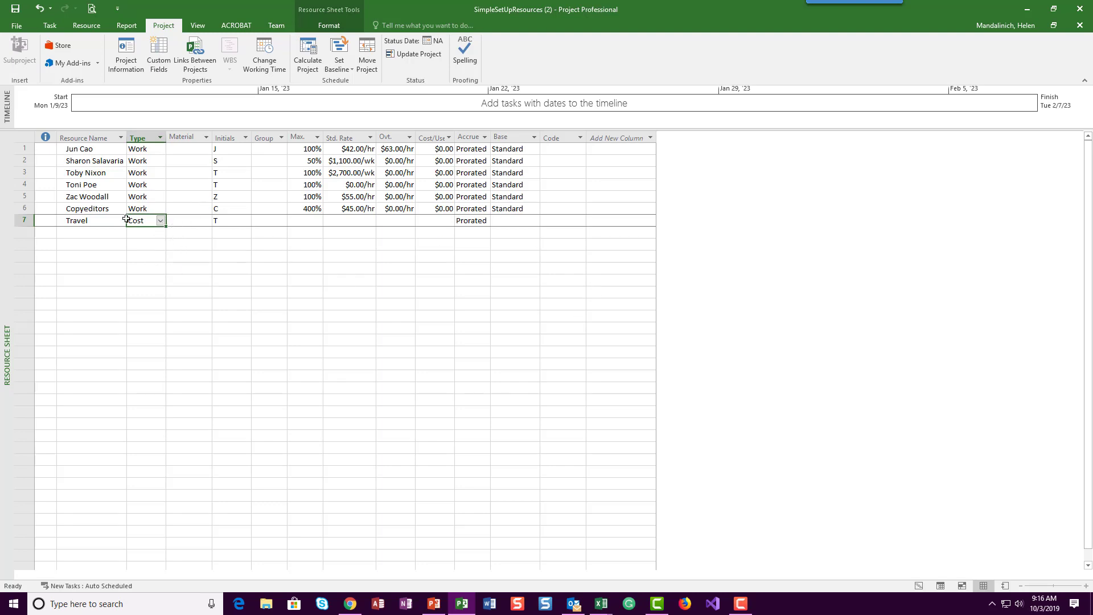
Step: Save the project, return to the view commands and dismiss the incoming mail notification
{"action": "left_click", "coordinate": [9, 9]}
{"action": "left_click", "coordinate": [198, 25]}
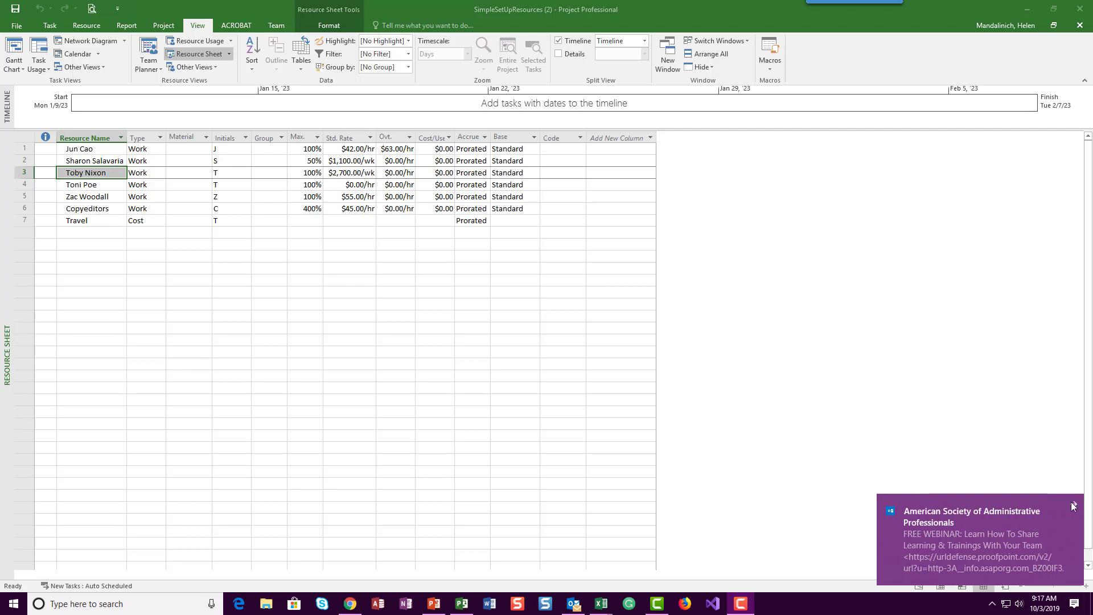
{"action": "left_click", "coordinate": [1073, 507]}
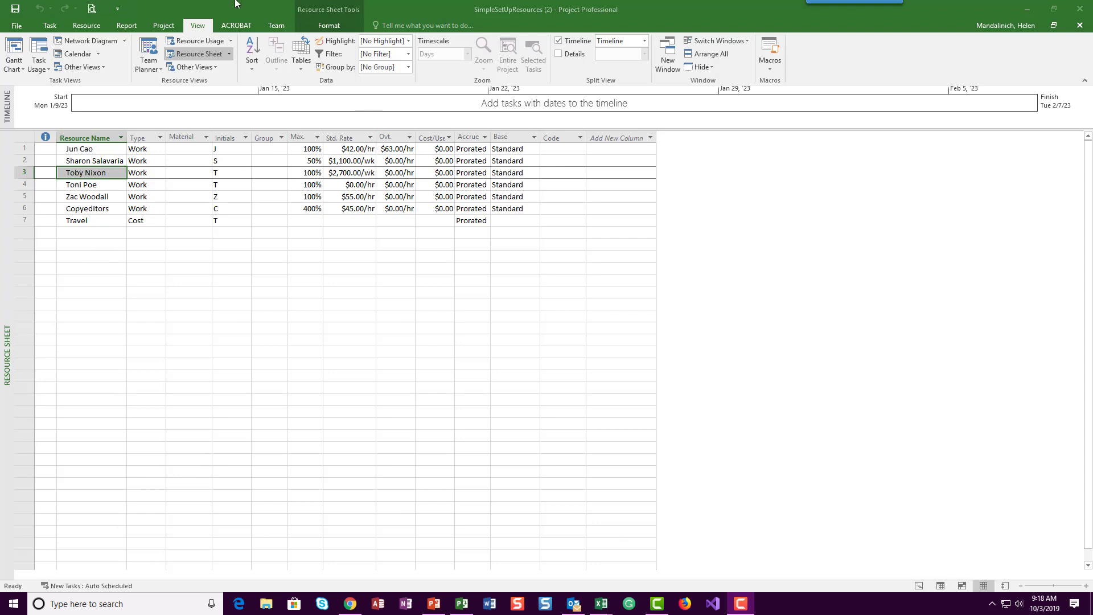
Step: Add a note to the row 3 resource saying they worked on launch campaigns for the row 4 resource's previous two books
{"action": "left_click", "coordinate": [85, 25]}
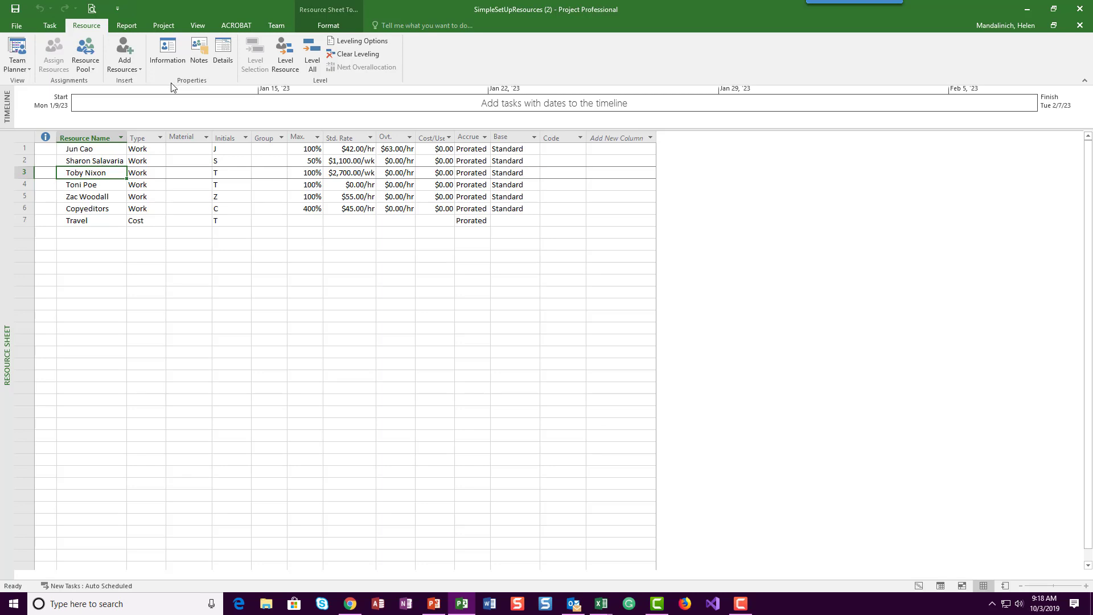
{"action": "left_click", "coordinate": [200, 53]}
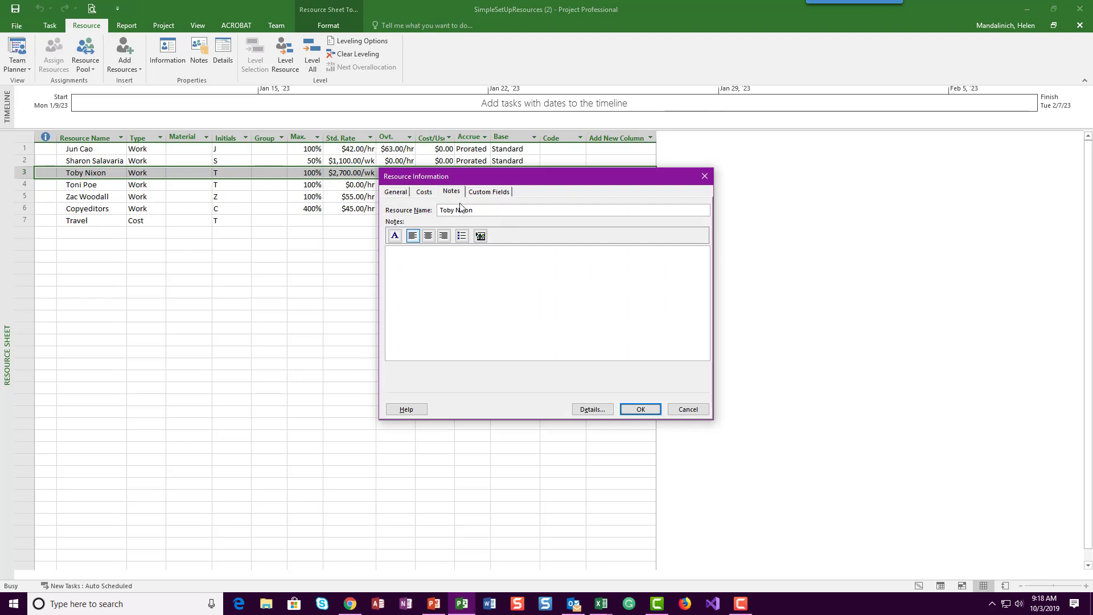
{"action": "left_click", "coordinate": [466, 294]}
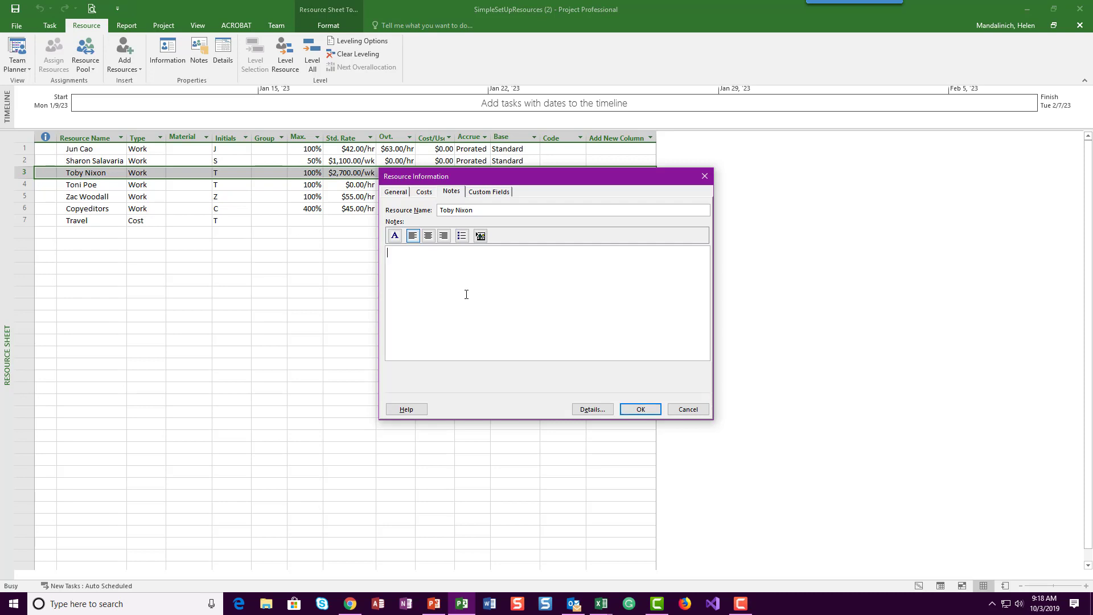
{"action": "type", "text": "Toby worked on launch campaigns for "}
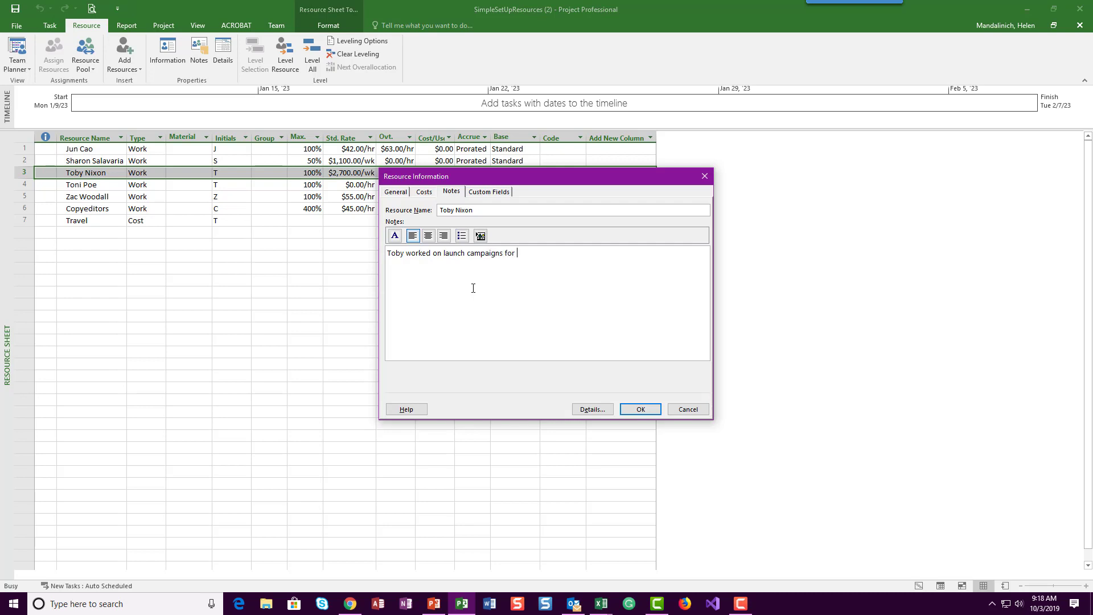
{"action": "type", "text": "Roni"}
{"action": "key", "text": "BackSpace"}
{"action": "key", "text": "BackSpace"}
{"action": "key", "text": "BackSpace"}
{"action": "key", "text": "BackSpace"}
{"action": "key", "text": "BackSpace"}
{"action": "type", "text": "t"}
{"action": "key", "text": "BackSpace"}
{"action": "type", "text": "Toni Poe's previoius"}
{"action": "key", "text": "BackSpace"}
{"action": "key", "text": "BackSpace"}
{"action": "key", "text": "BackSpace"}
{"action": "key", "text": "BackSpace"}
{"action": "type", "text": "us two books."}
{"action": "left_click", "coordinate": [641, 409]}
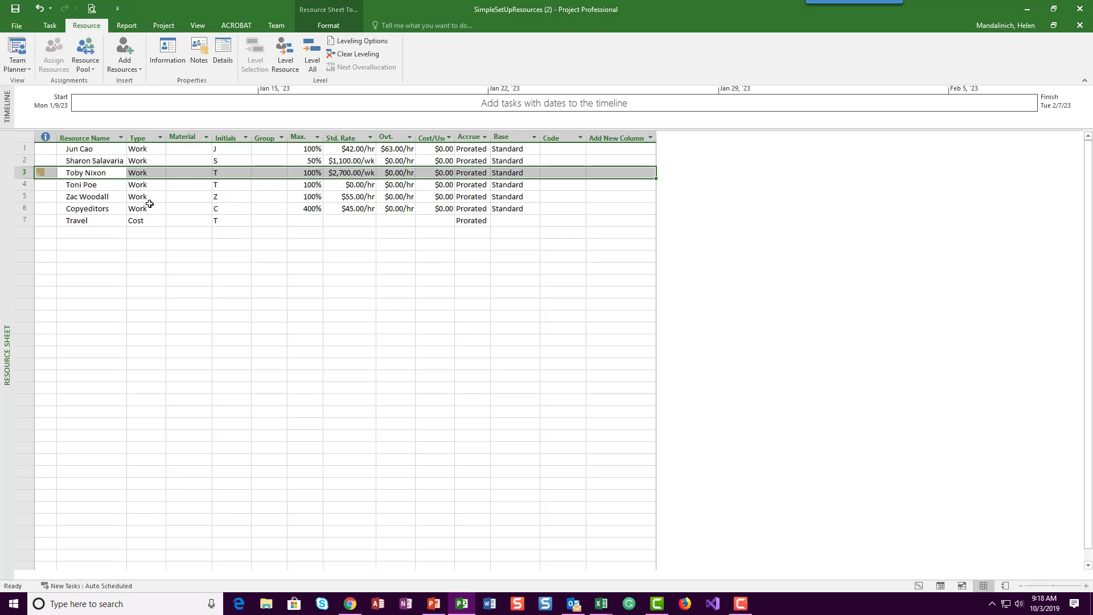
Step: Select the row 2 resource and split the Resource Sheet to display its details in the Resource Form
{"action": "left_click", "coordinate": [92, 162]}
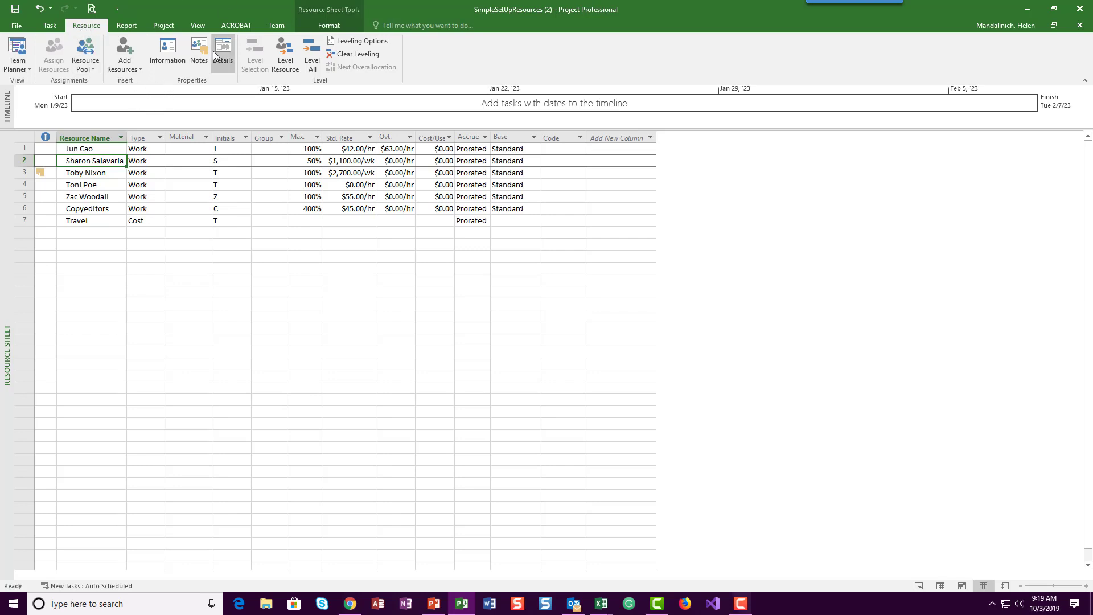
{"action": "left_click", "coordinate": [191, 24]}
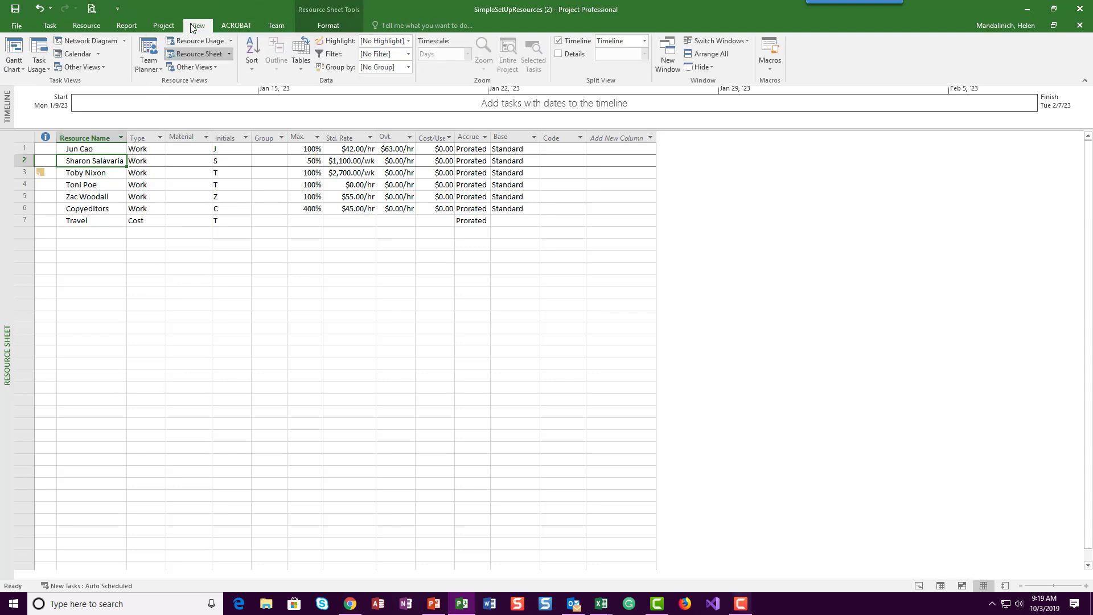
{"action": "left_click", "coordinate": [211, 53]}
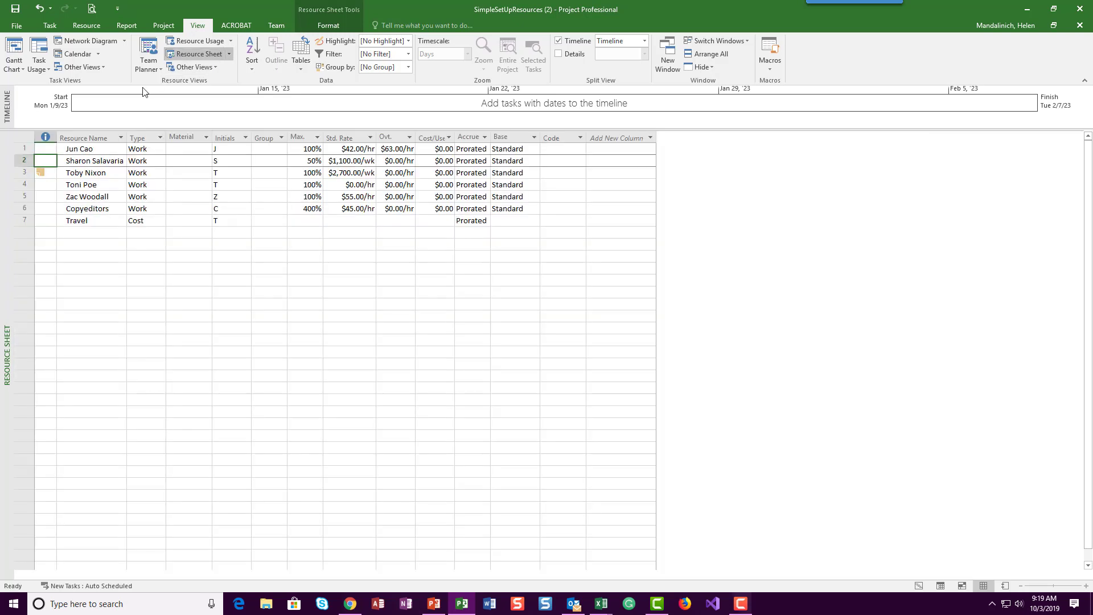
{"action": "left_click", "coordinate": [87, 27]}
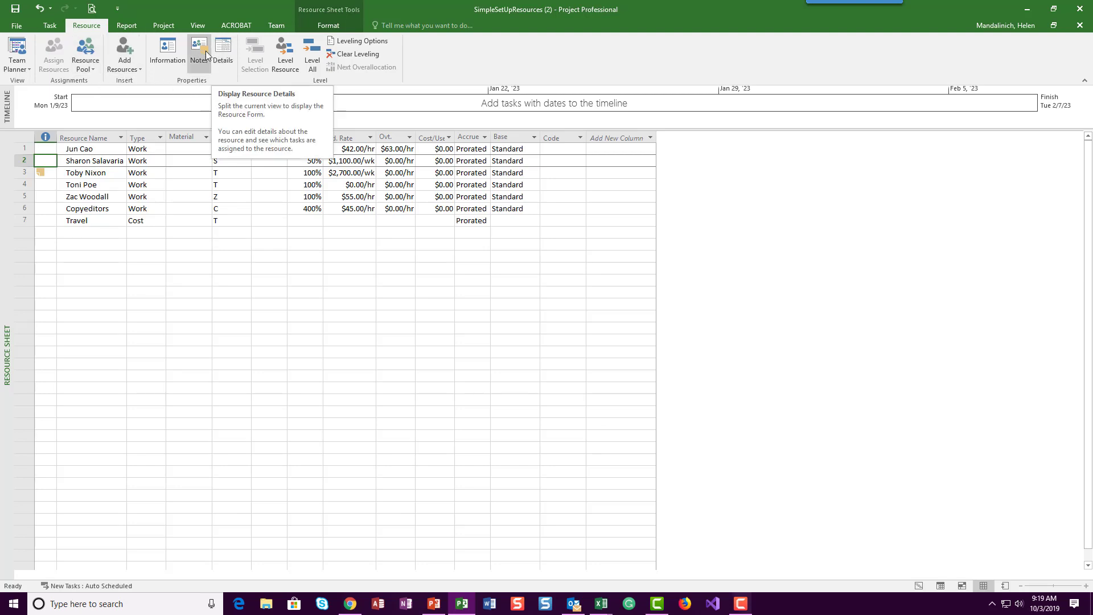
{"action": "left_click", "coordinate": [229, 54]}
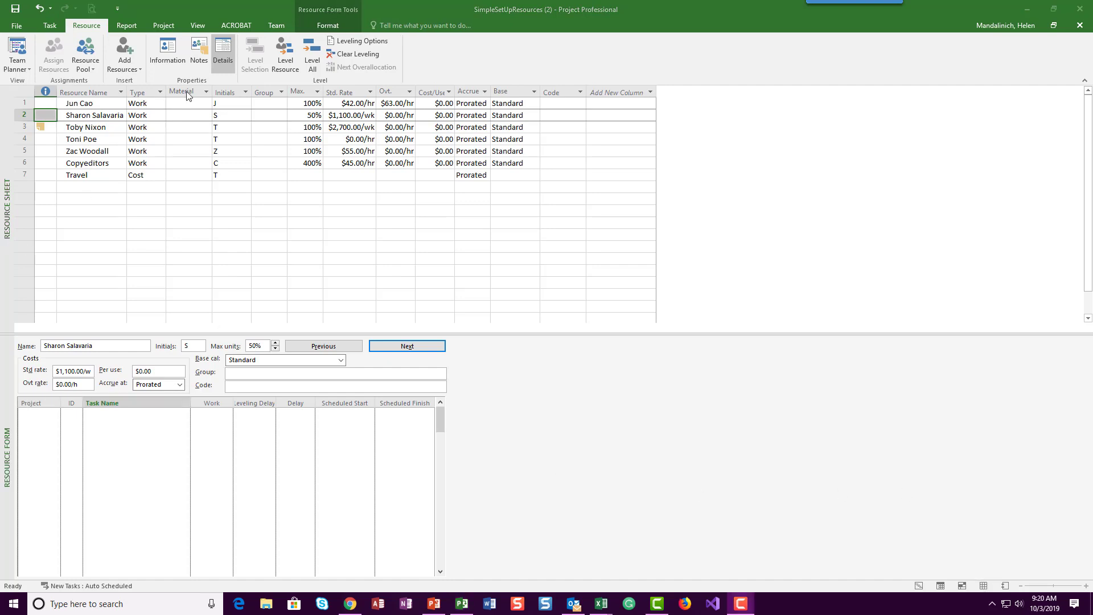
{"action": "left_click", "coordinate": [858, 371]}
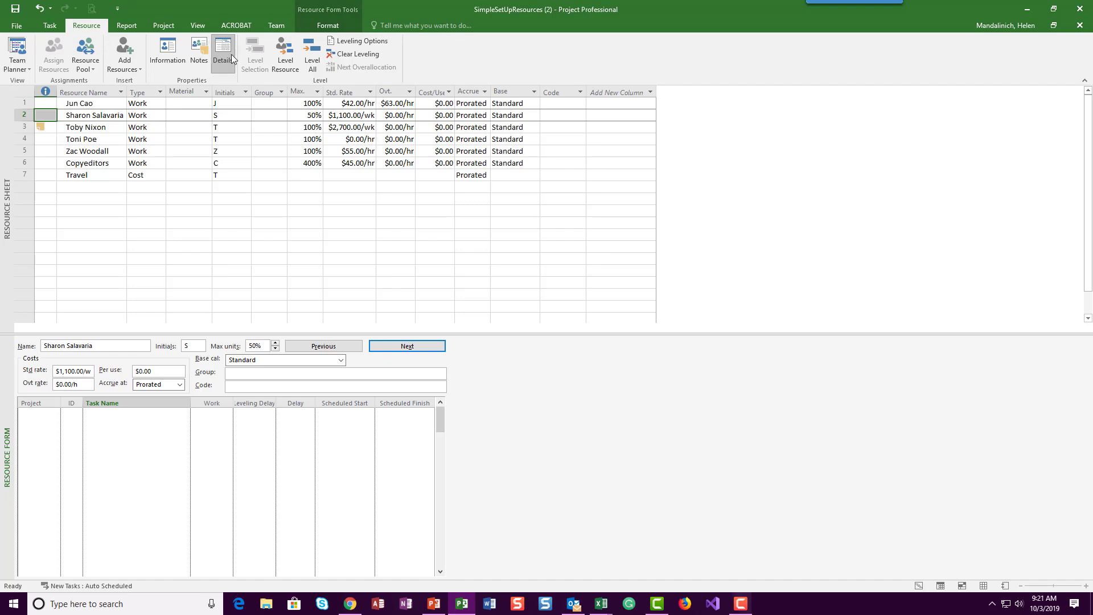
{"action": "left_click", "coordinate": [174, 446]}
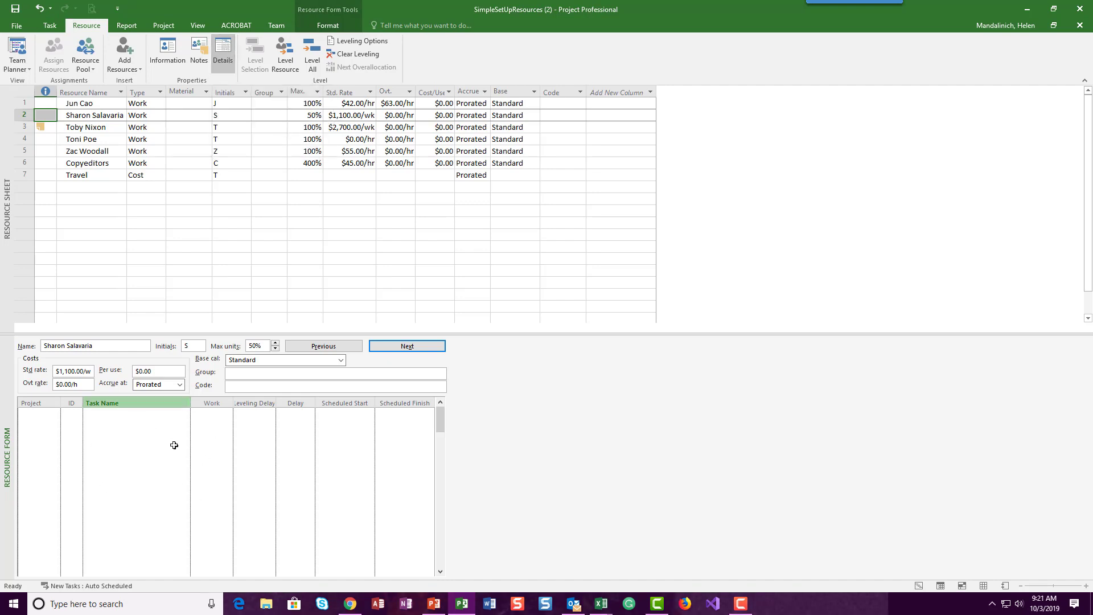
{"action": "left_click", "coordinate": [125, 432]}
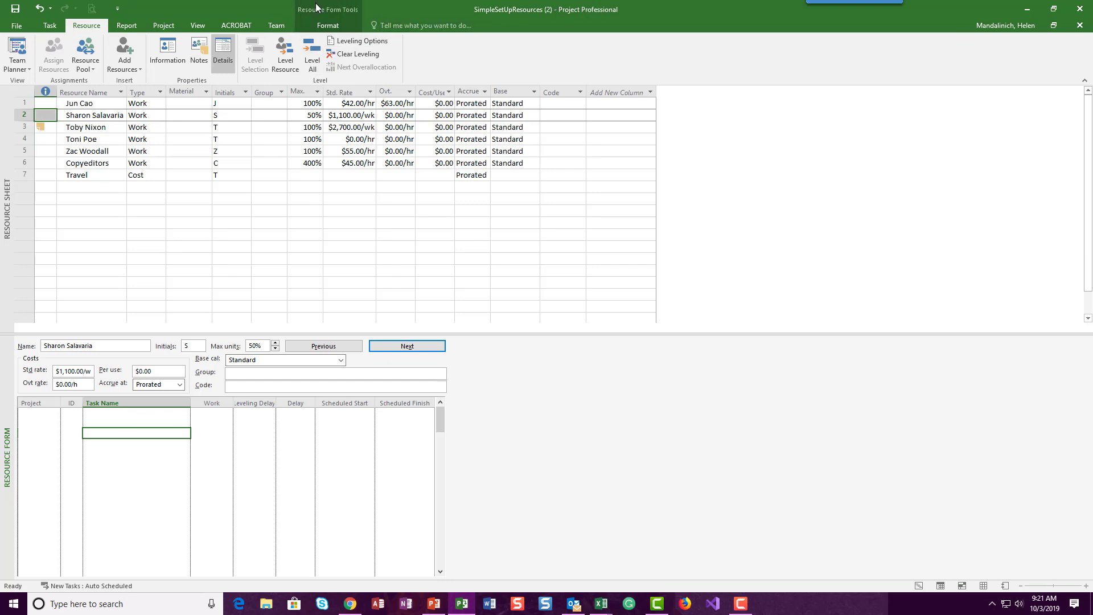
Step: Switch the Resource Form to notes and record that the row 2 resource's standard pay rate is adjusted for her half-time work schedule
{"action": "left_click", "coordinate": [342, 27]}
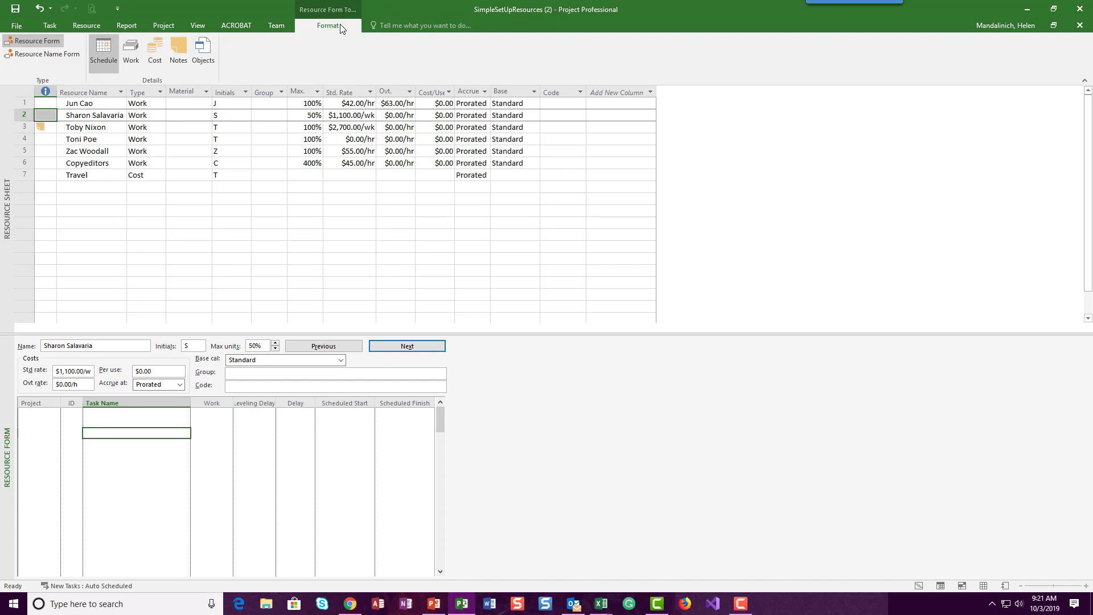
{"action": "left_click", "coordinate": [182, 49]}
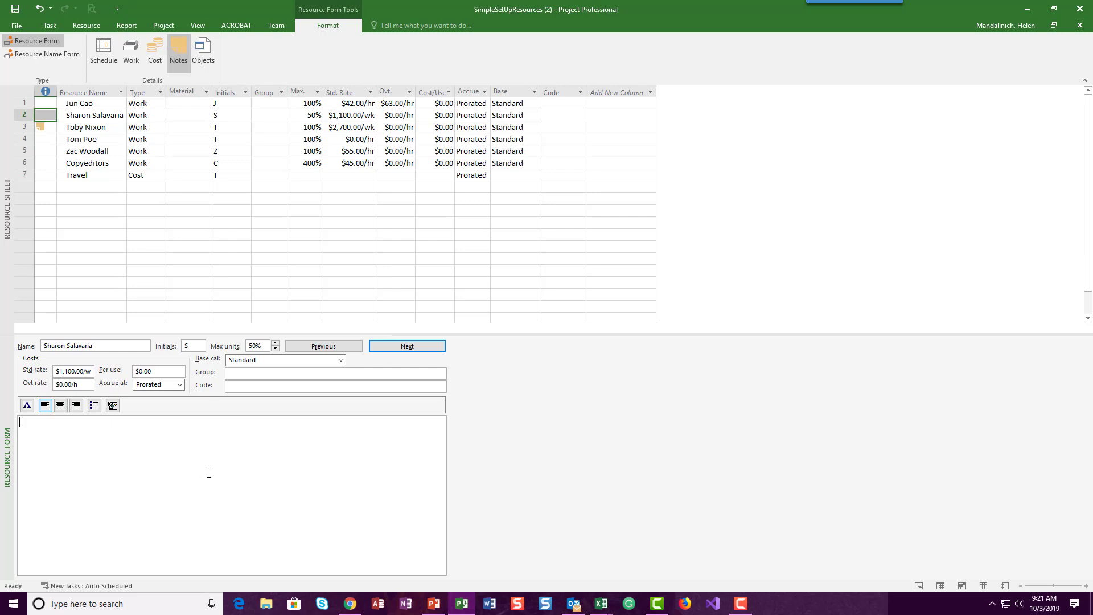
{"action": "type", "text": "Shron"}
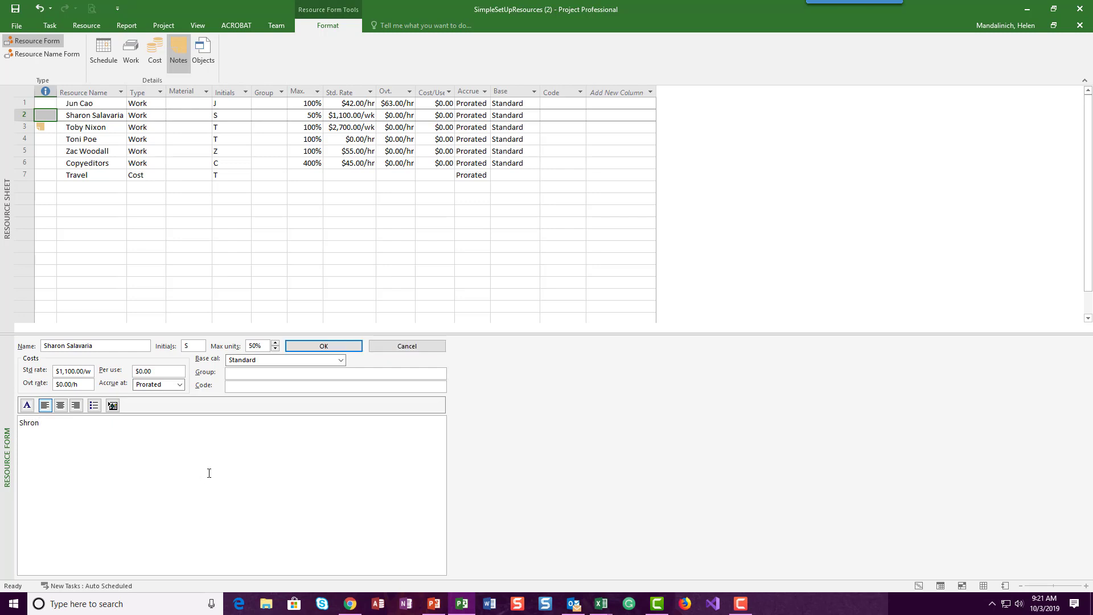
{"action": "key", "text": "BackSpace"}
{"action": "key", "text": "BackSpace"}
{"action": "key", "text": "BackSpace"}
{"action": "type", "text": "aron's standard pay rate is adjusted for her half-t"}
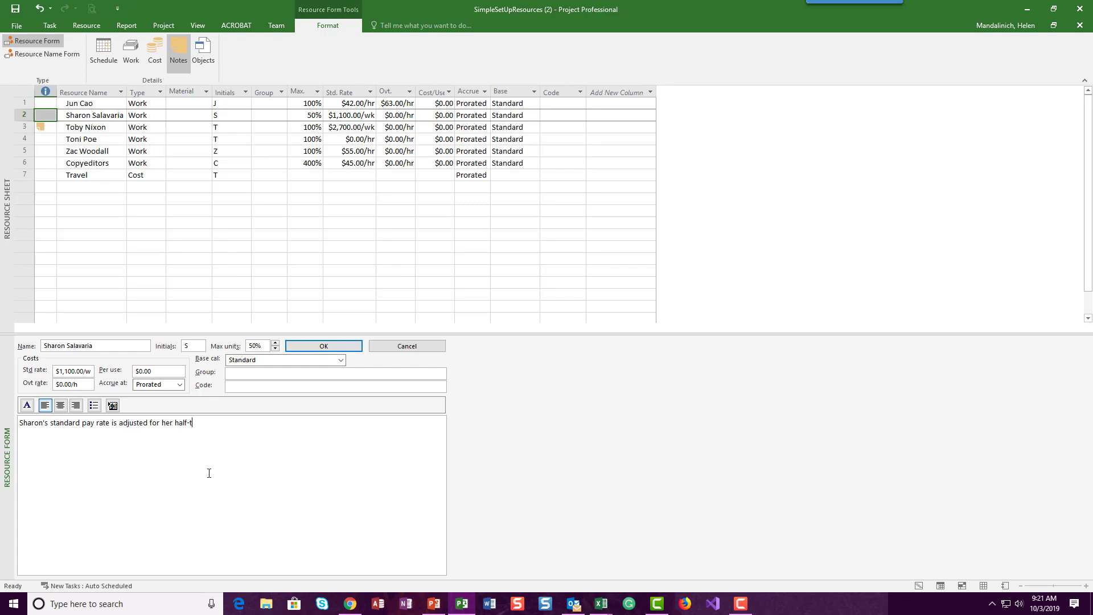
{"action": "type", "text": "ime "}
{"action": "type", "text": "work sho"}
{"action": "type", "text": "hedule."}
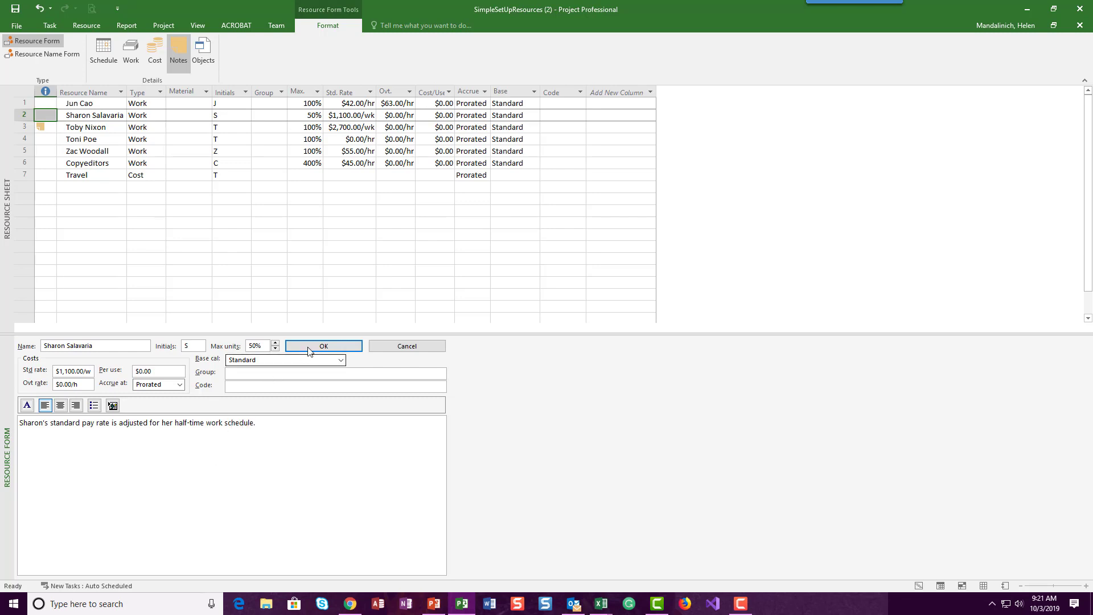
{"action": "left_click", "coordinate": [323, 346]}
Step: Replace the split view with the full Gantt Chart and check the notes on the project summary task and task 6
{"action": "left_click", "coordinate": [202, 30]}
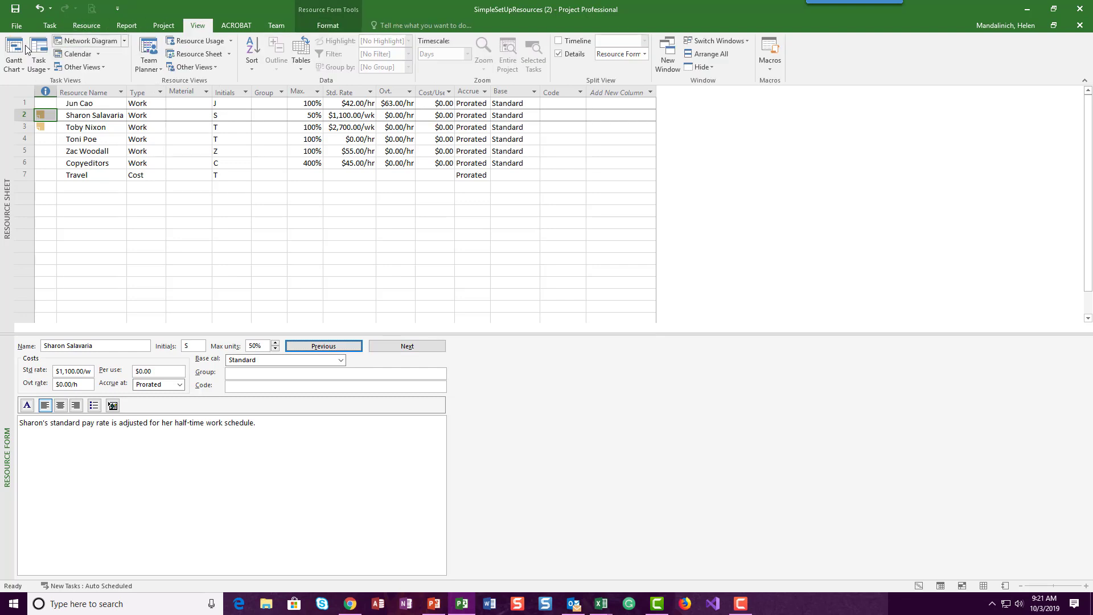
{"action": "left_click", "coordinate": [15, 67]}
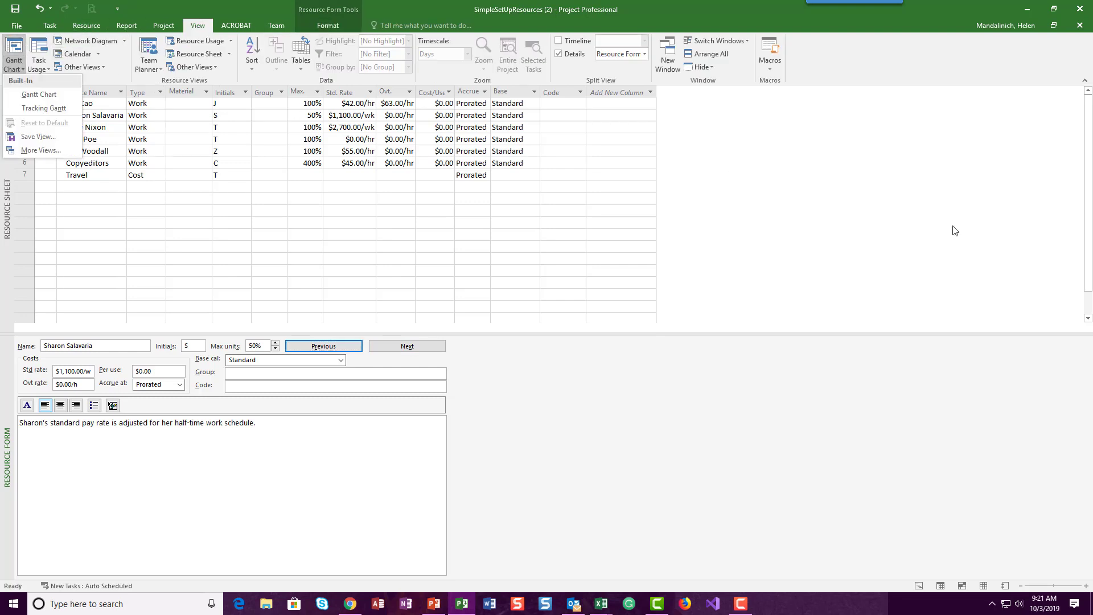
{"action": "left_click", "coordinate": [64, 98]}
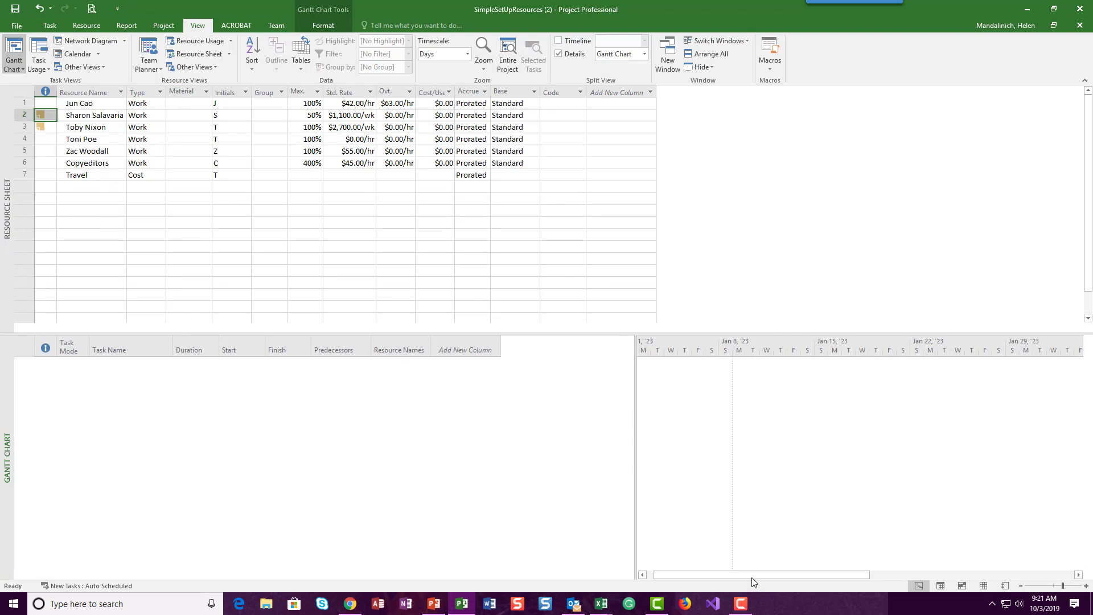
{"action": "left_click_drag", "start_coordinate": [896, 578], "coordinate": [677, 580]}
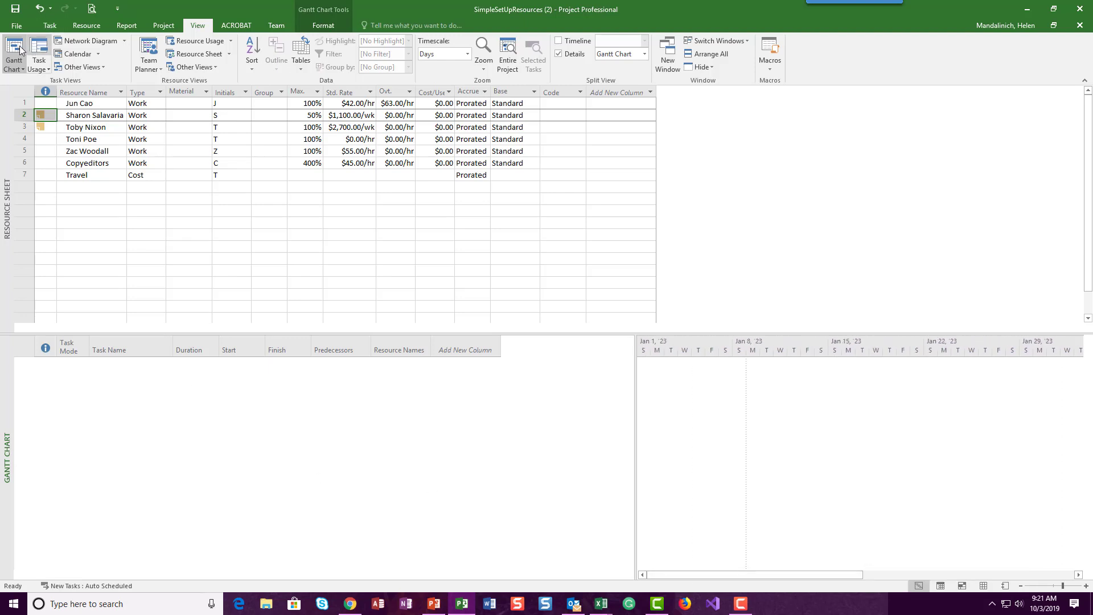
{"action": "left_click", "coordinate": [13, 66]}
{"action": "left_click", "coordinate": [16, 69]}
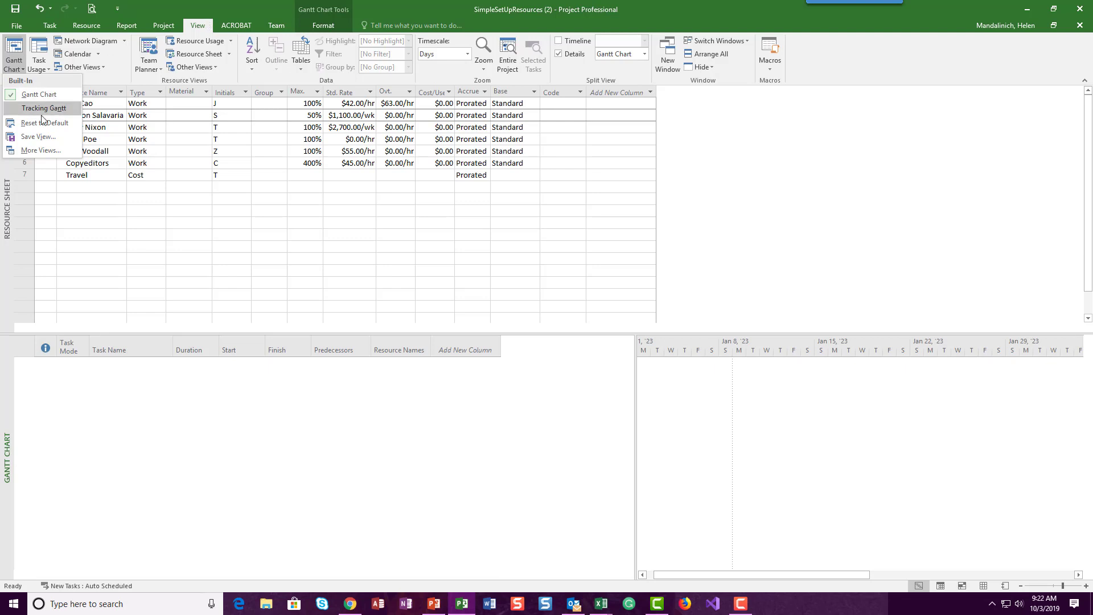
{"action": "left_click", "coordinate": [40, 94]}
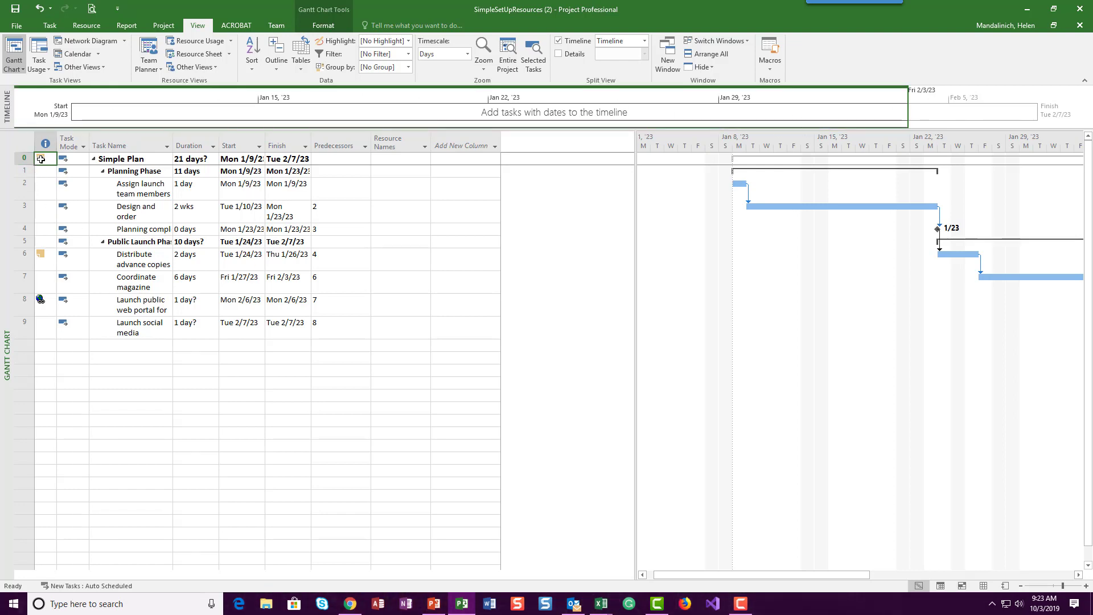
{"action": "mouse_move", "coordinate": [41, 159]}
{"action": "mouse_move", "coordinate": [40, 256]}
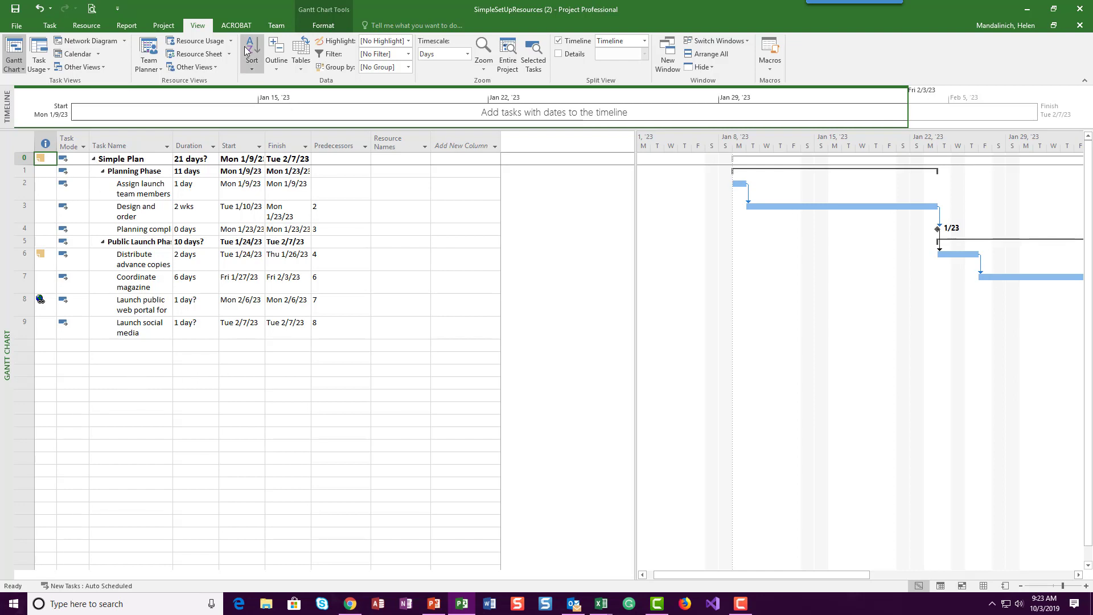
Step: Return to the Resource Sheet and save the project
{"action": "left_click", "coordinate": [196, 54]}
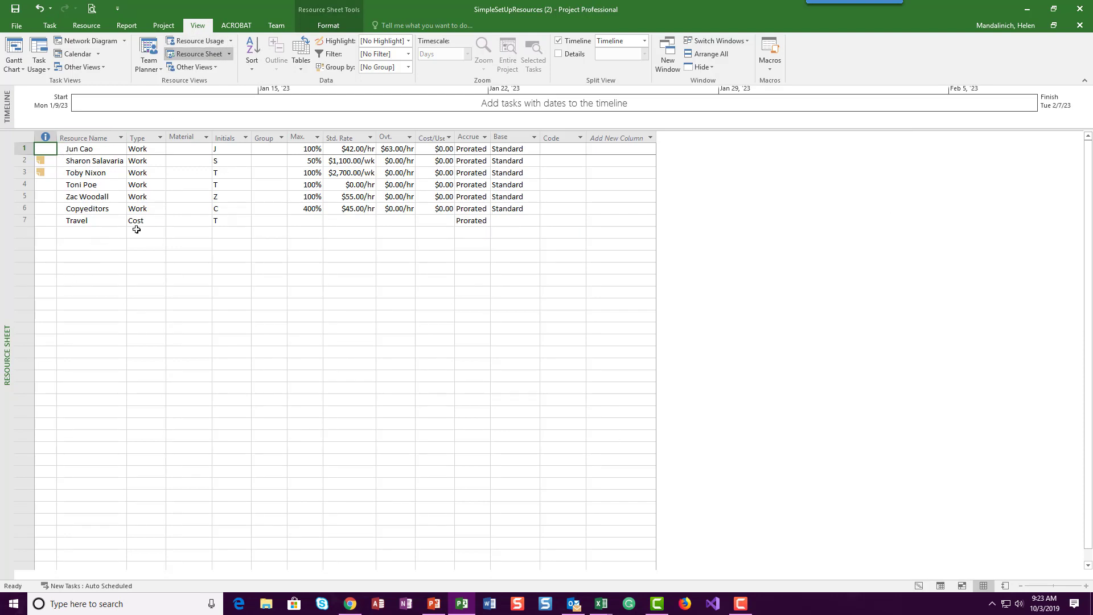
{"action": "left_click", "coordinate": [15, 8]}
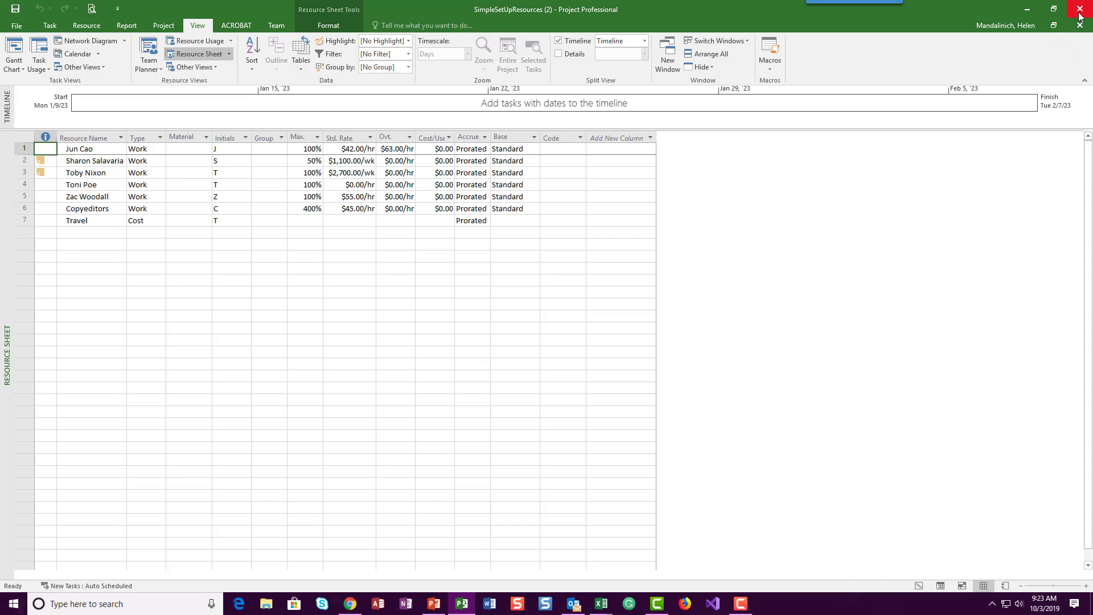